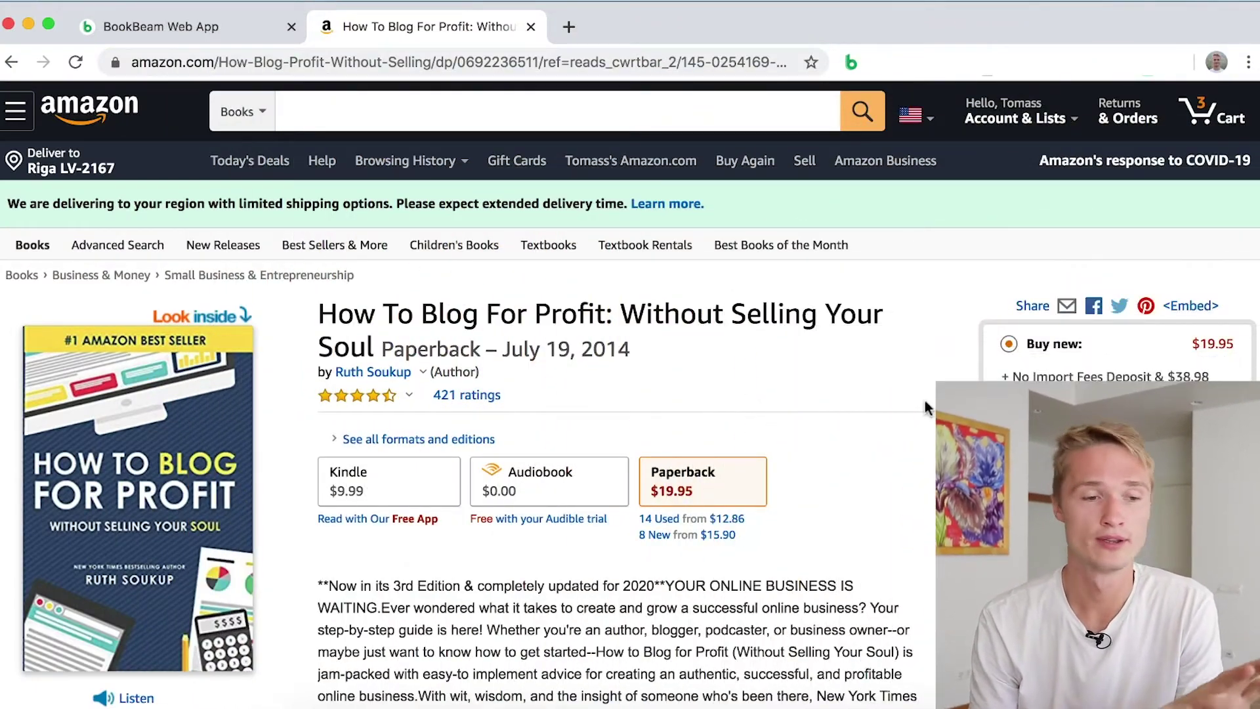
Step: Scroll down the Amazon page to the book's Product details and Best Sellers Rank positions
{"action": "scroll", "coordinate": [906, 482], "scroll_direction": "down", "scroll_amount": 1}
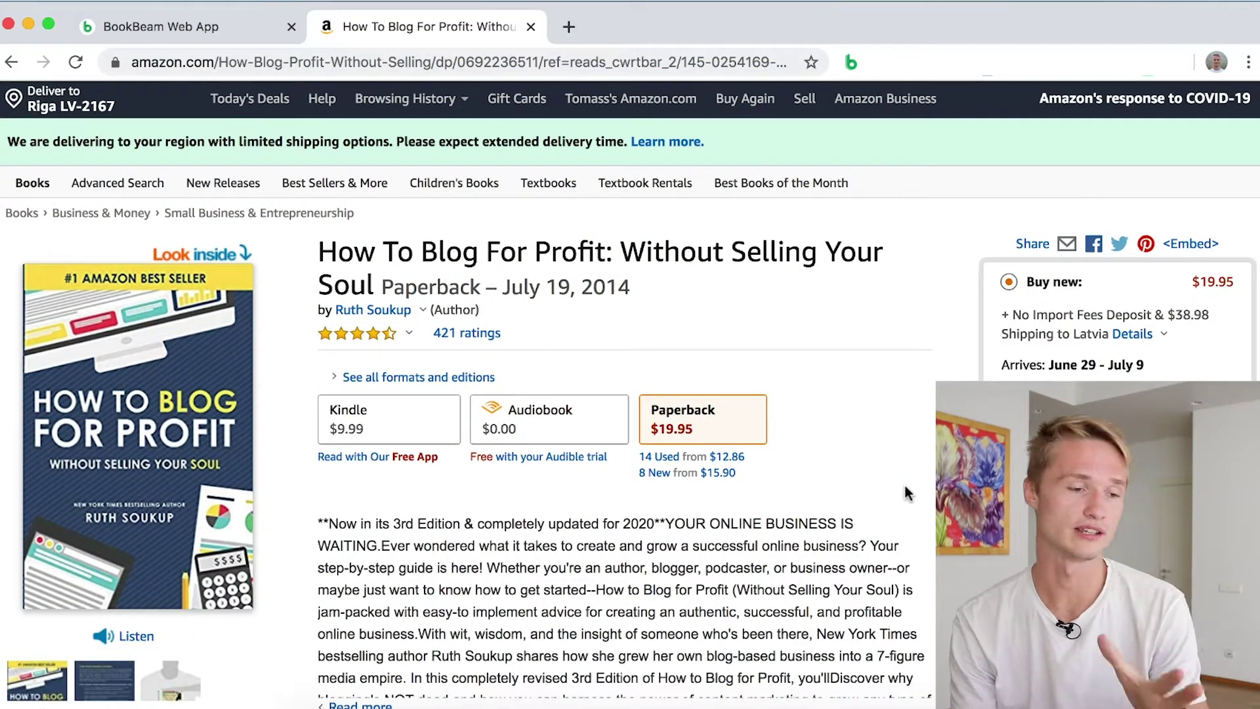
{"action": "scroll", "coordinate": [871, 493], "scroll_direction": "down", "scroll_amount": 20}
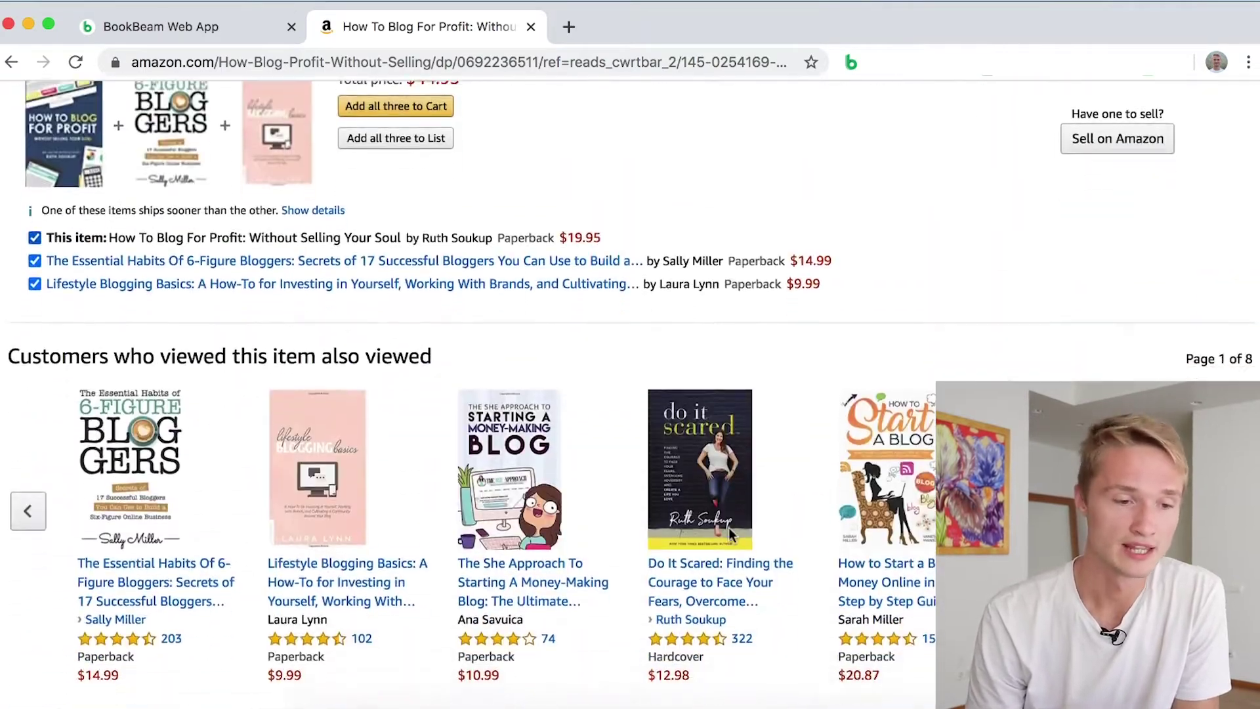
{"action": "scroll", "coordinate": [689, 541], "scroll_direction": "down", "scroll_amount": 5}
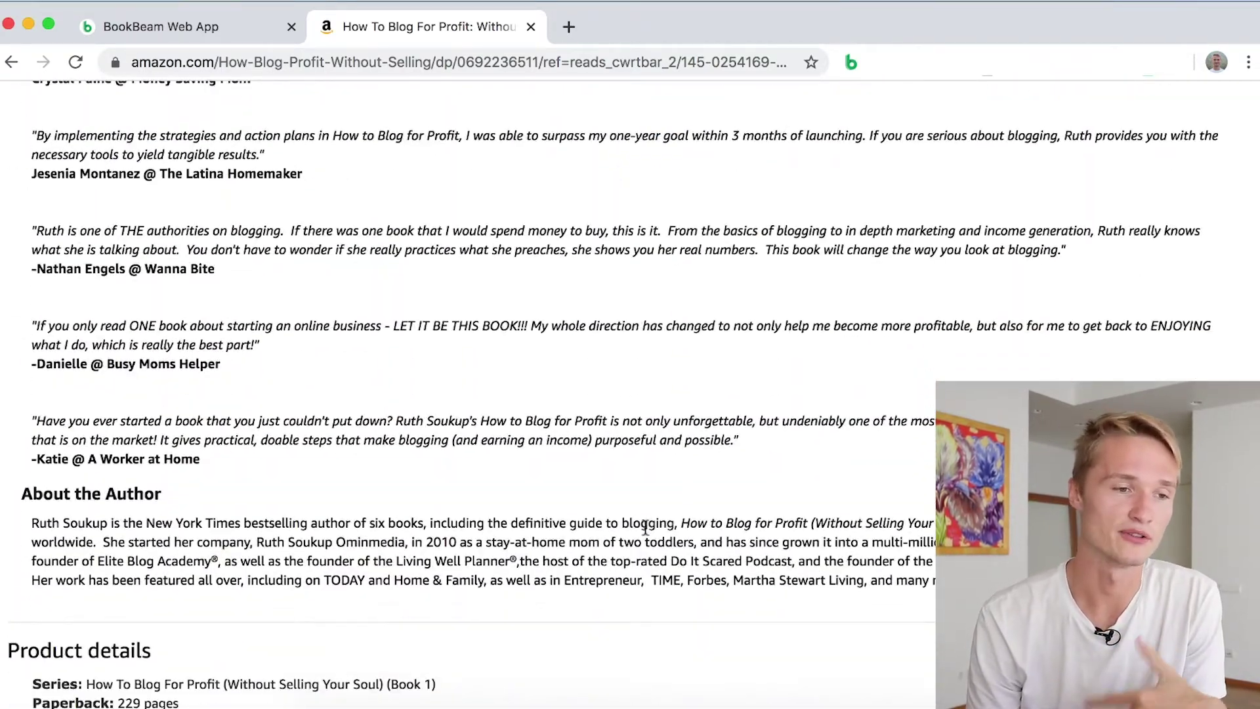
{"action": "scroll", "coordinate": [645, 527], "scroll_direction": "down", "scroll_amount": 5}
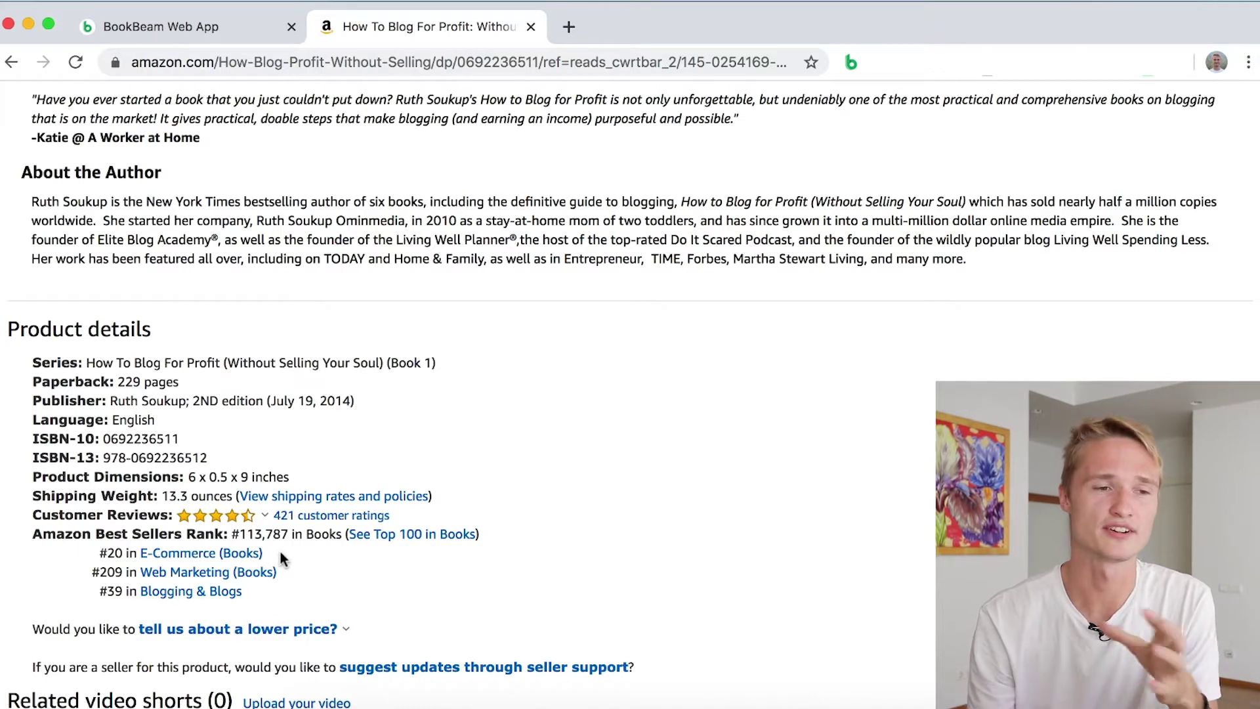
{"action": "left_click", "coordinate": [201, 30]}
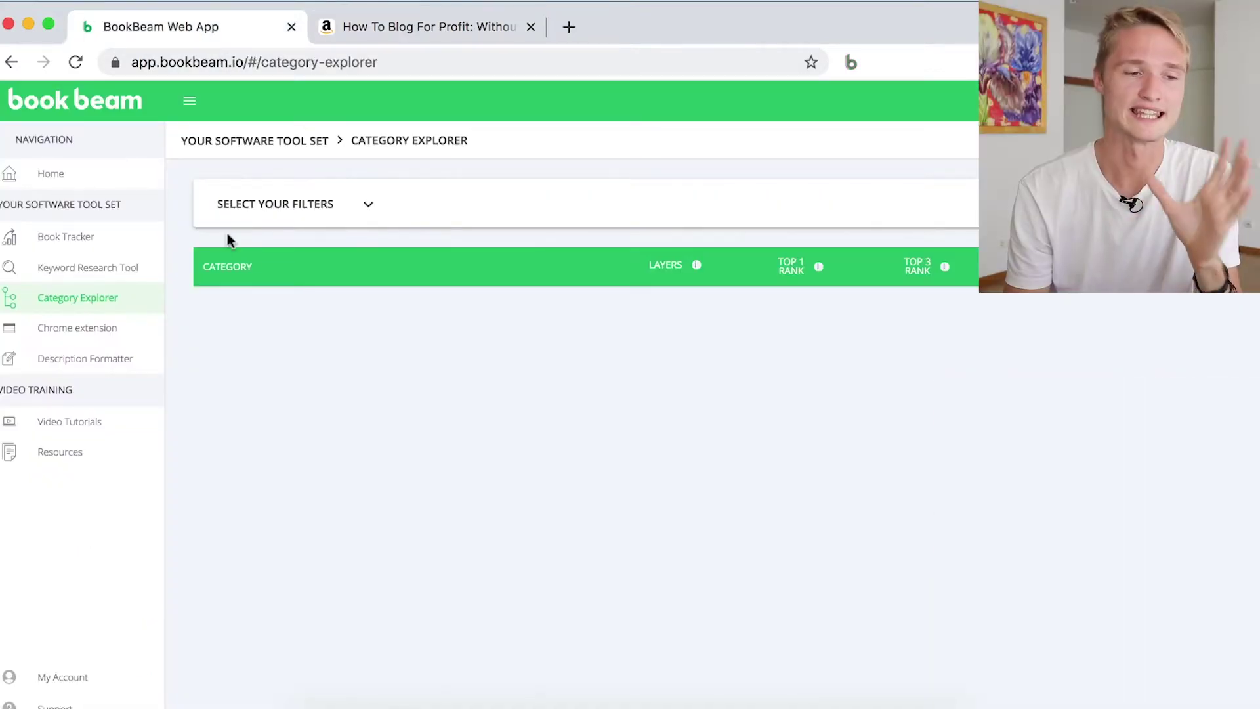
Step: Expand the Category Explorer filters, set the format to Books, and list the primary categories
{"action": "left_click", "coordinate": [421, 219]}
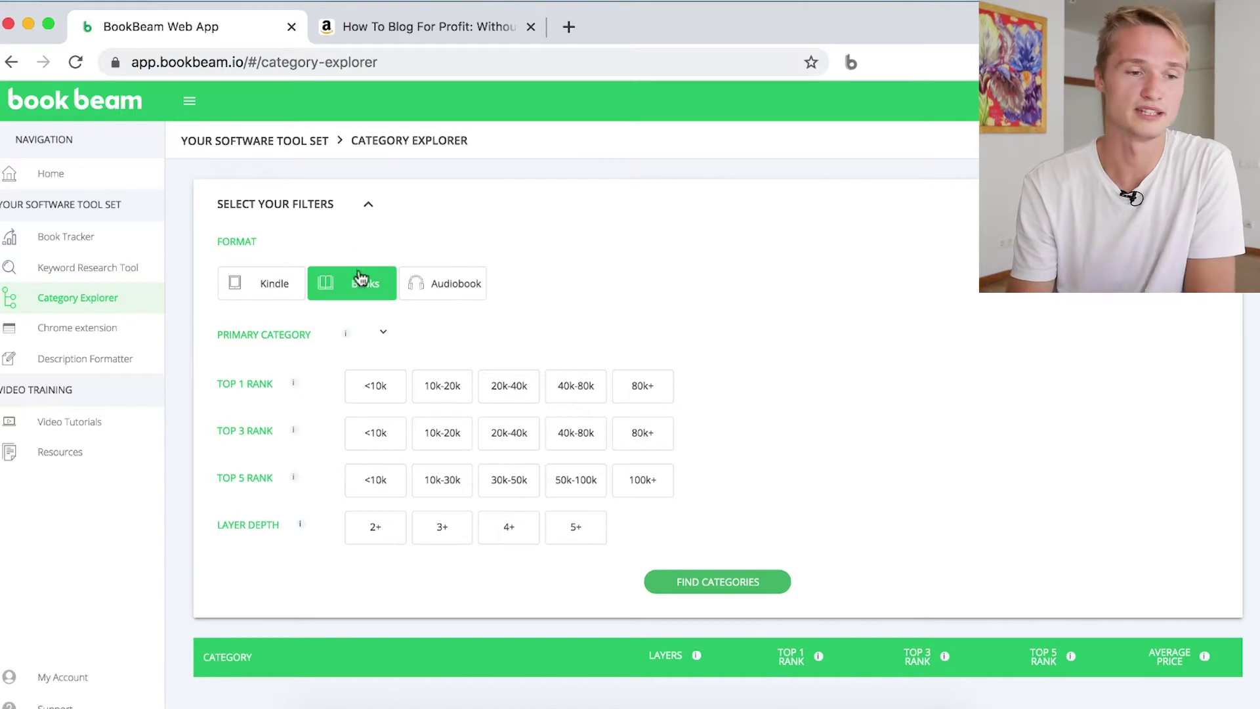
{"action": "left_click", "coordinate": [269, 292]}
{"action": "left_click", "coordinate": [347, 289]}
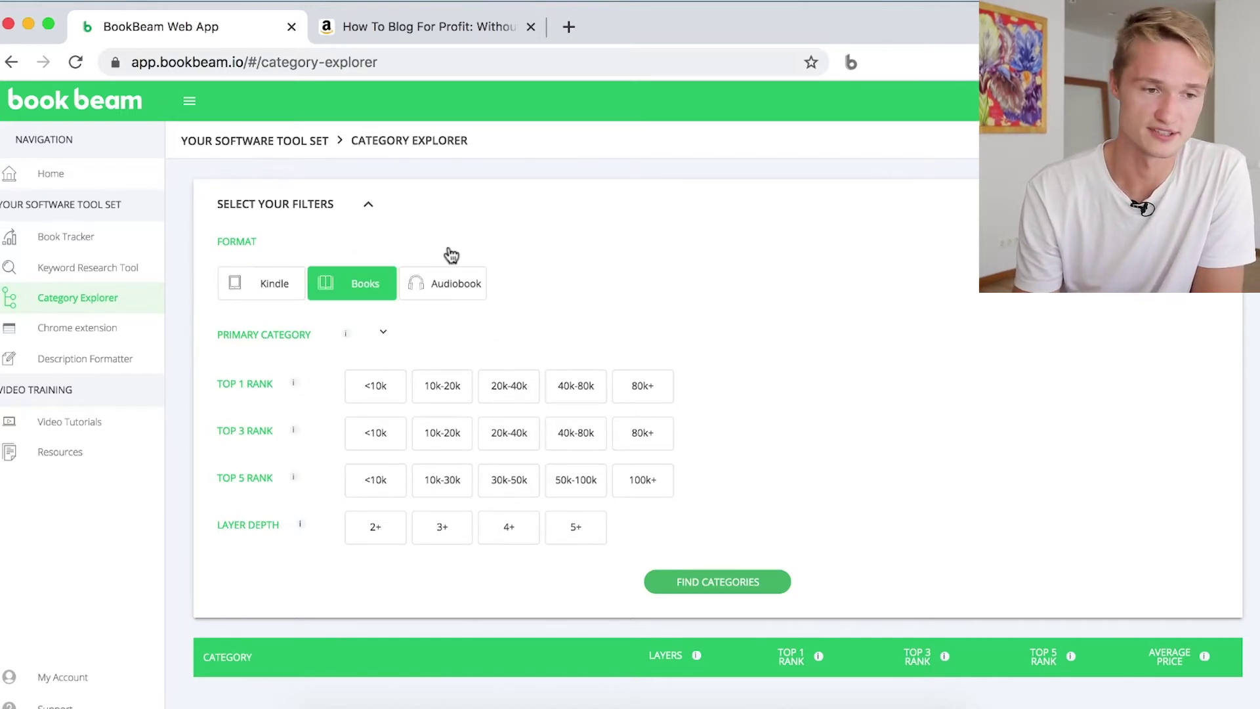
{"action": "left_click", "coordinate": [384, 335]}
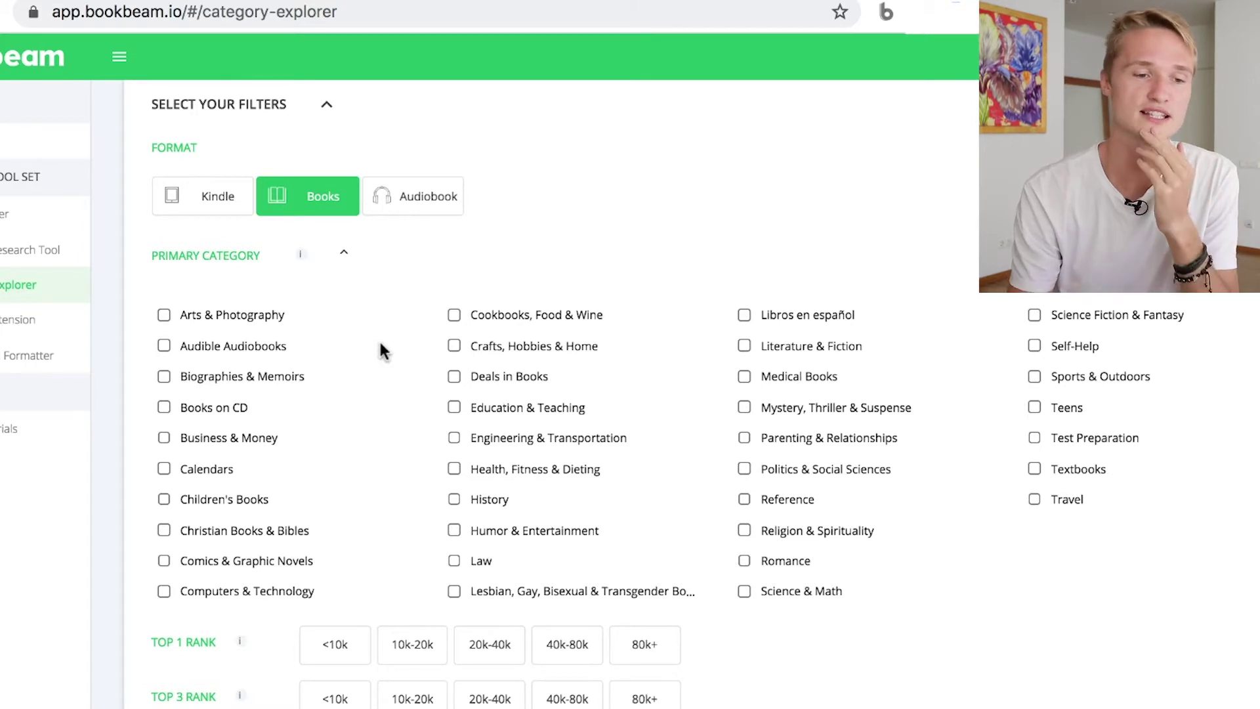
Step: Tick Cookbooks, Food & Wine; Crafts, Hobbies & Home; and Computers & Technology
{"action": "left_click", "coordinate": [517, 317]}
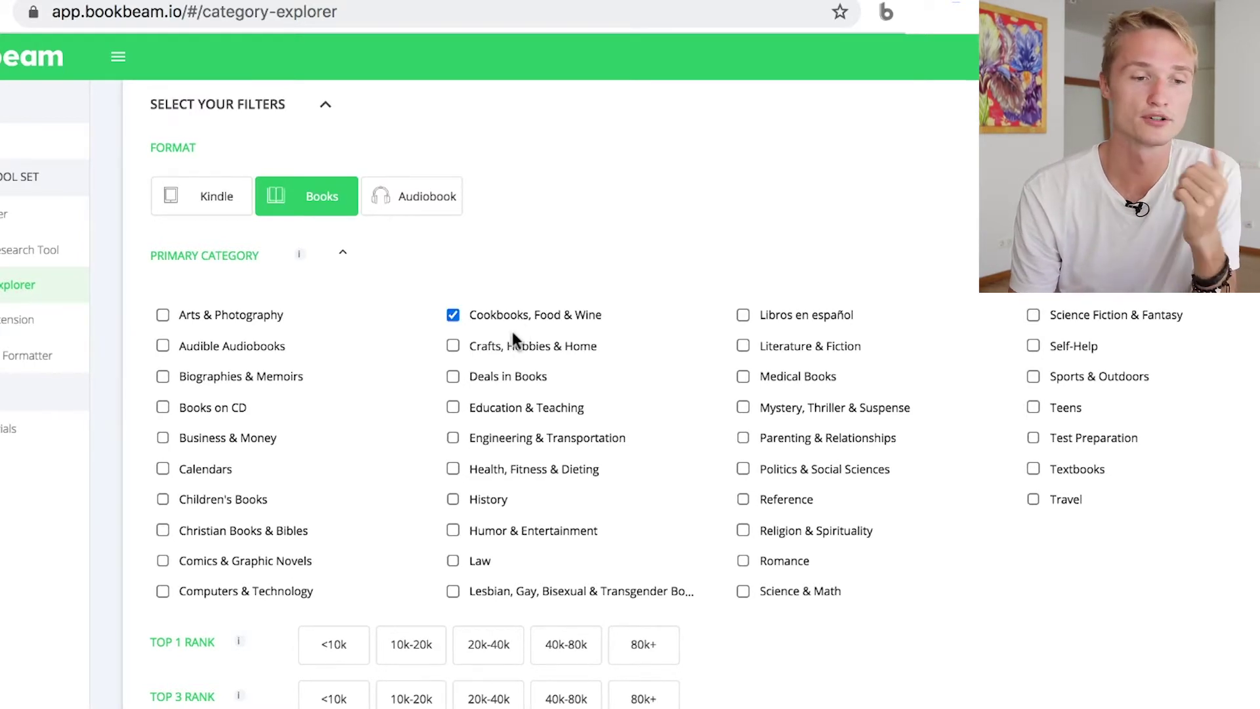
{"action": "left_click", "coordinate": [505, 344]}
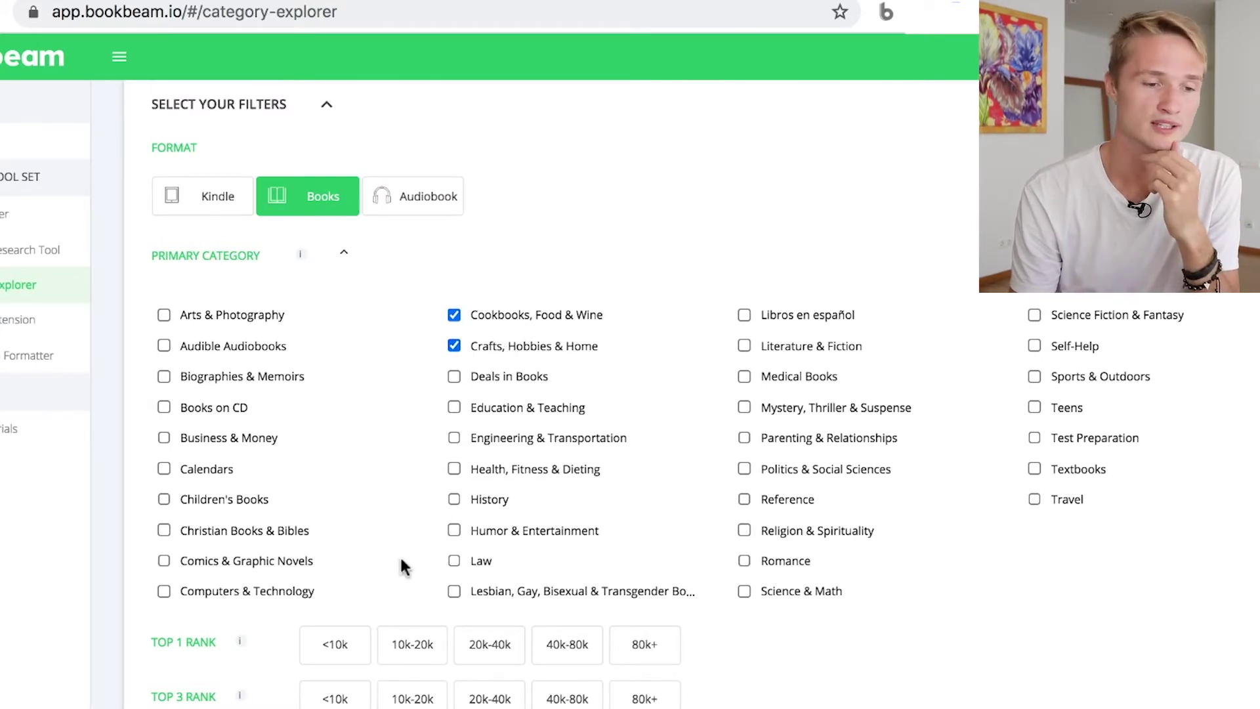
{"action": "left_click", "coordinate": [295, 594]}
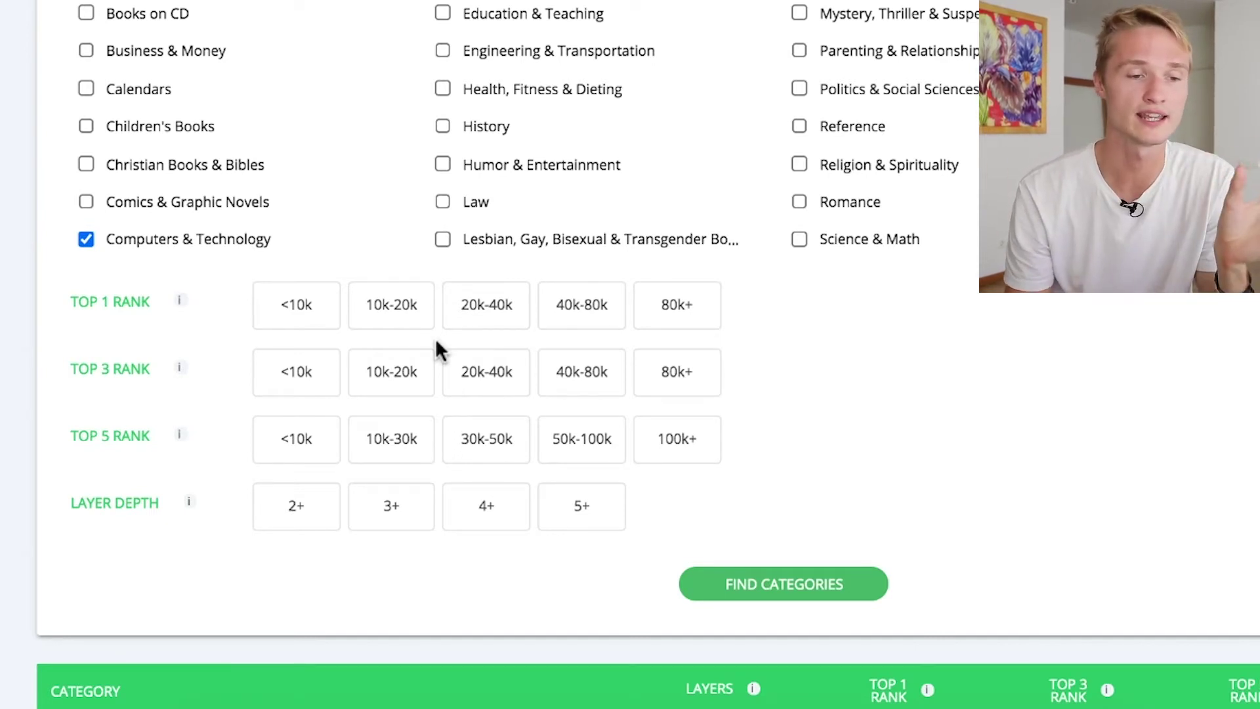
Step: Set the Top 1 Rank filter to 10k–20k and choose Layer Depth 3+
{"action": "left_click", "coordinate": [419, 324]}
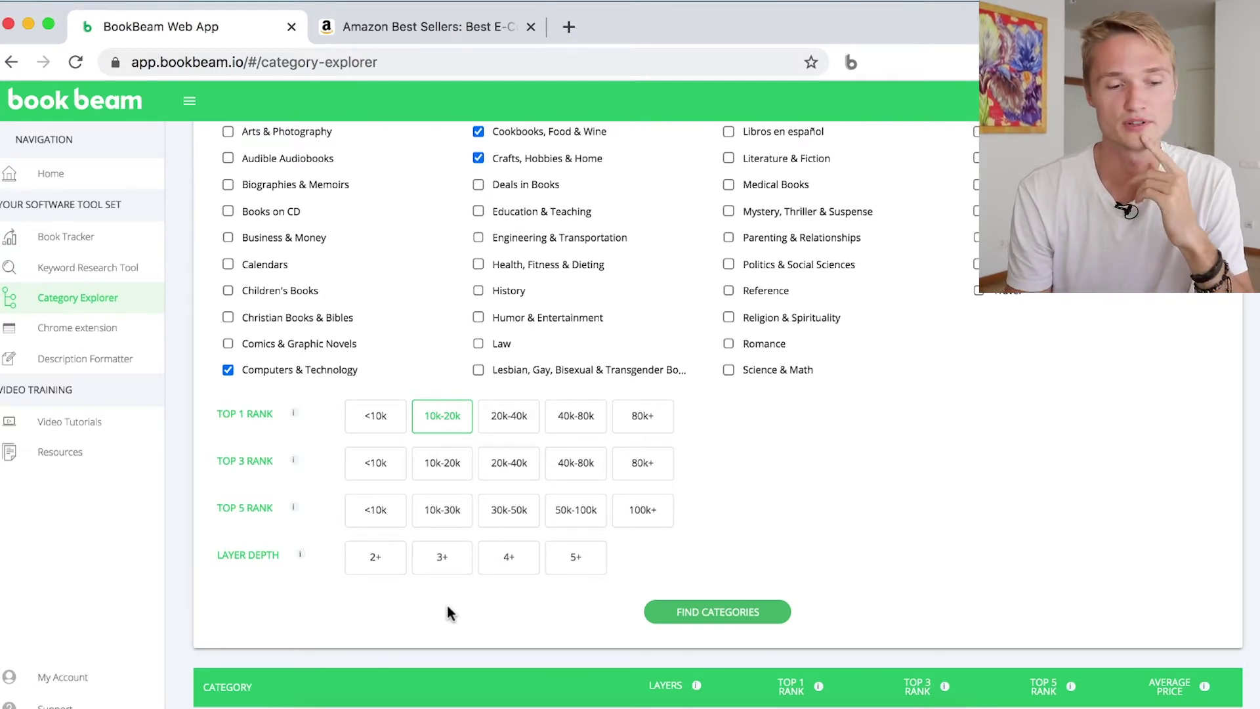
{"action": "left_click", "coordinate": [443, 575]}
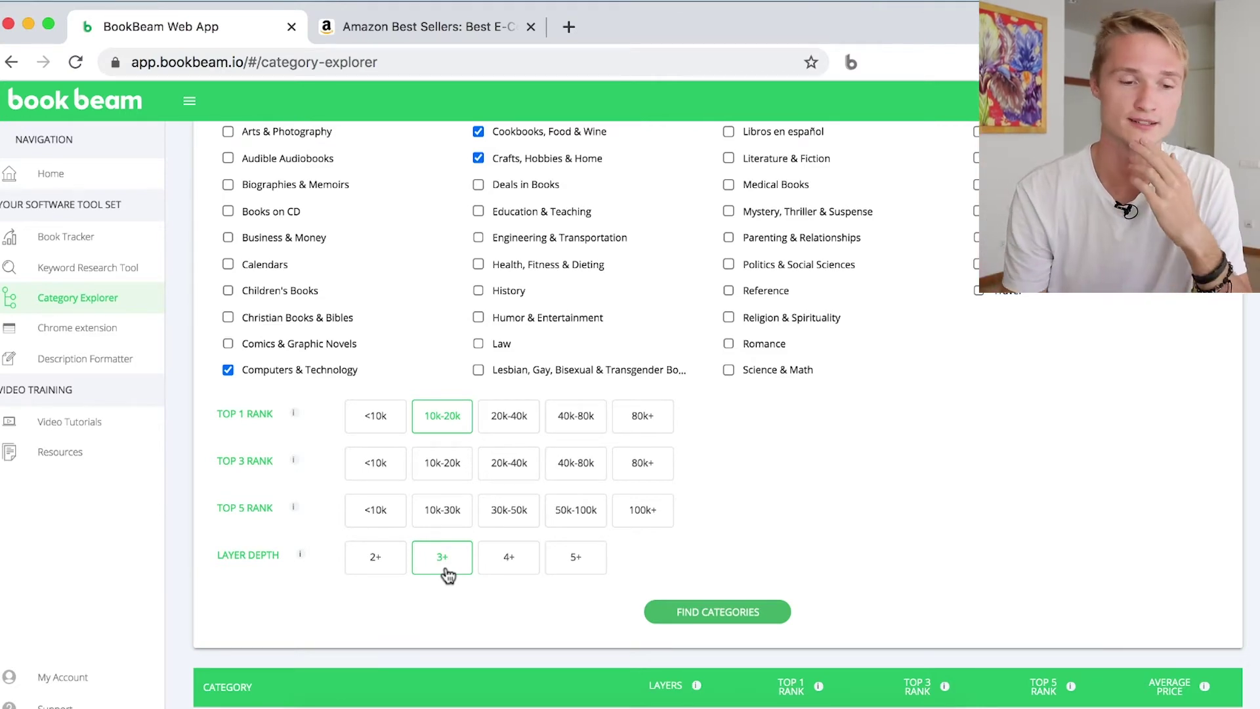
Step: Run Find Categories to load results such as 4-layer Pottery & Ceramics at #12413
{"action": "left_click", "coordinate": [719, 617]}
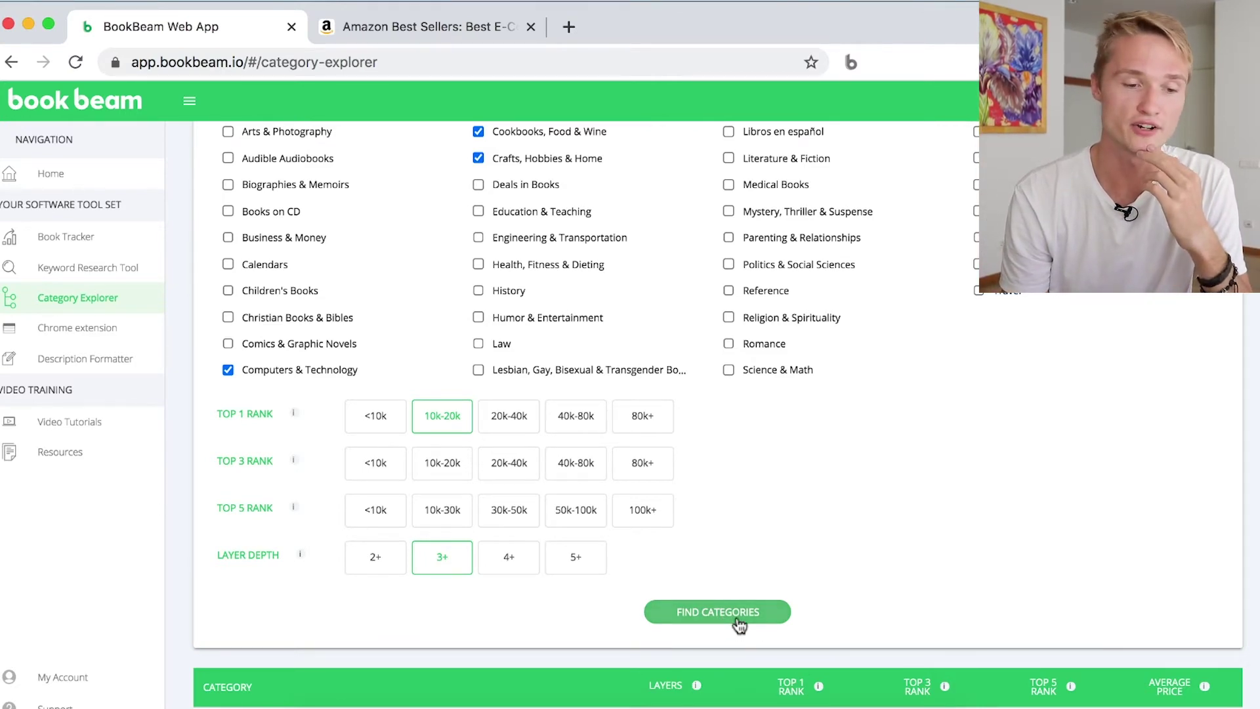
{"action": "scroll", "coordinate": [737, 621], "scroll_direction": "down", "scroll_amount": 6}
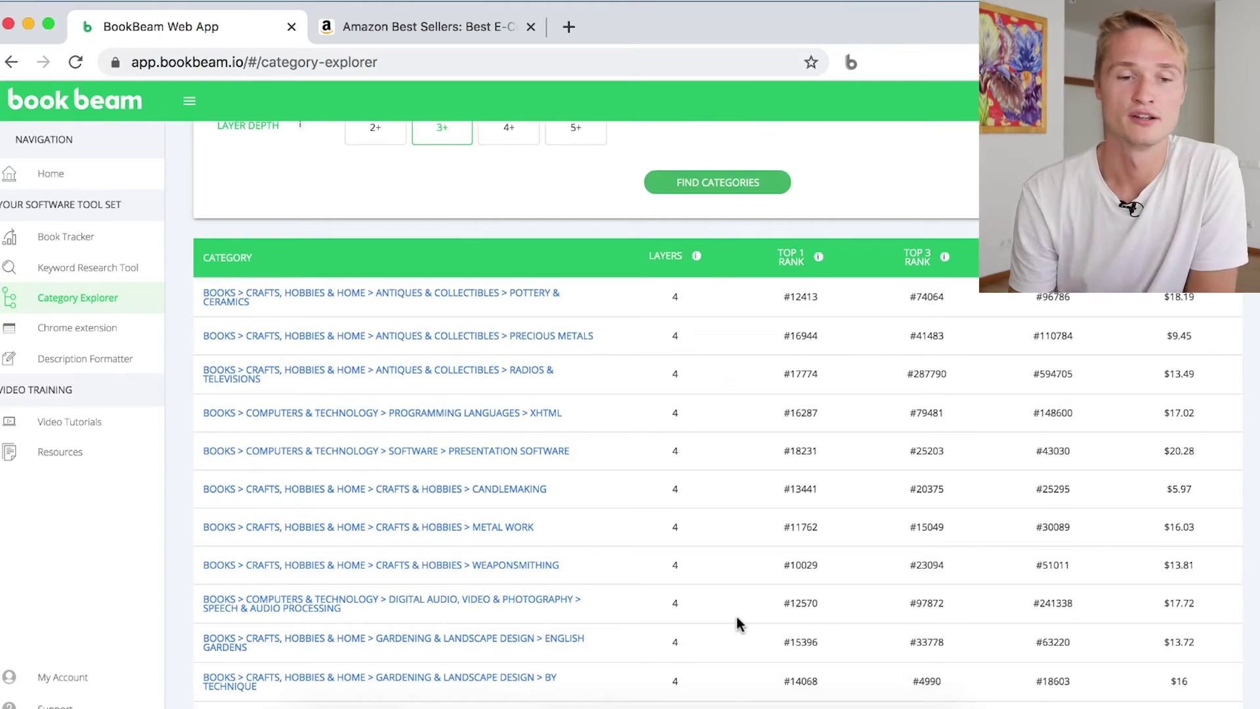
{"action": "scroll", "coordinate": [736, 624], "scroll_direction": "down", "scroll_amount": 2}
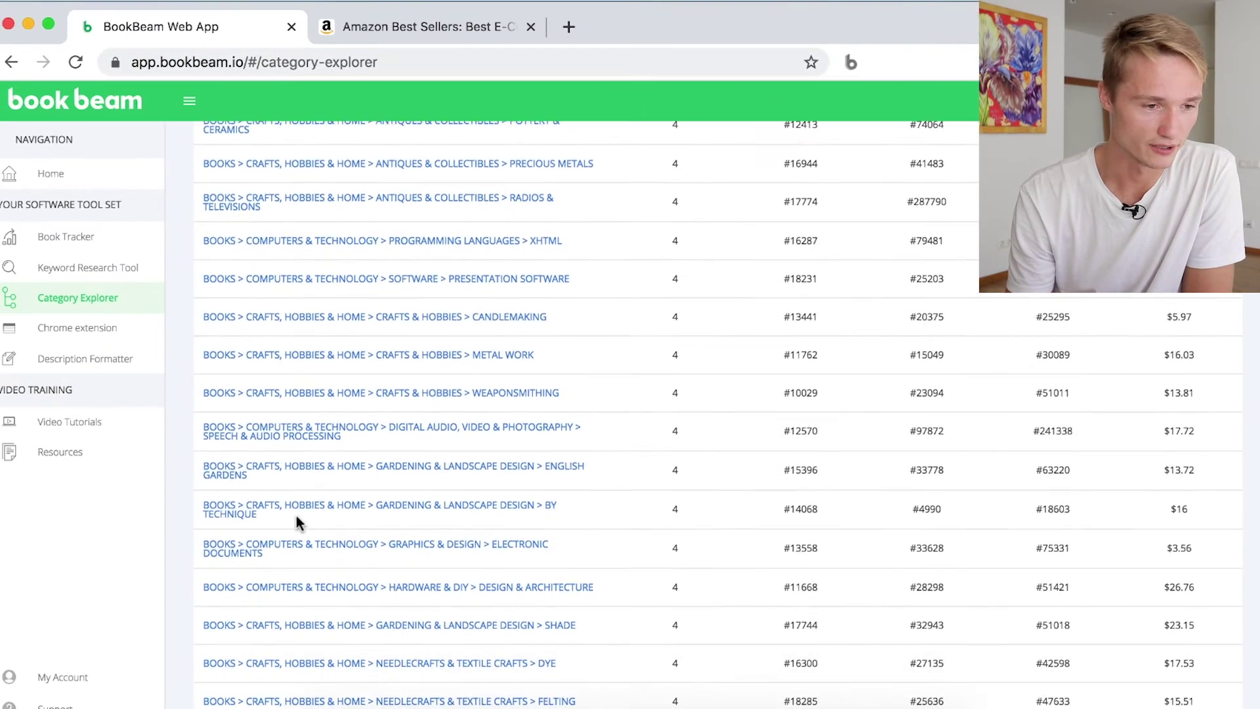
{"action": "scroll", "coordinate": [320, 290], "scroll_direction": "down", "scroll_amount": 1}
{"action": "left_click", "coordinate": [320, 291]}
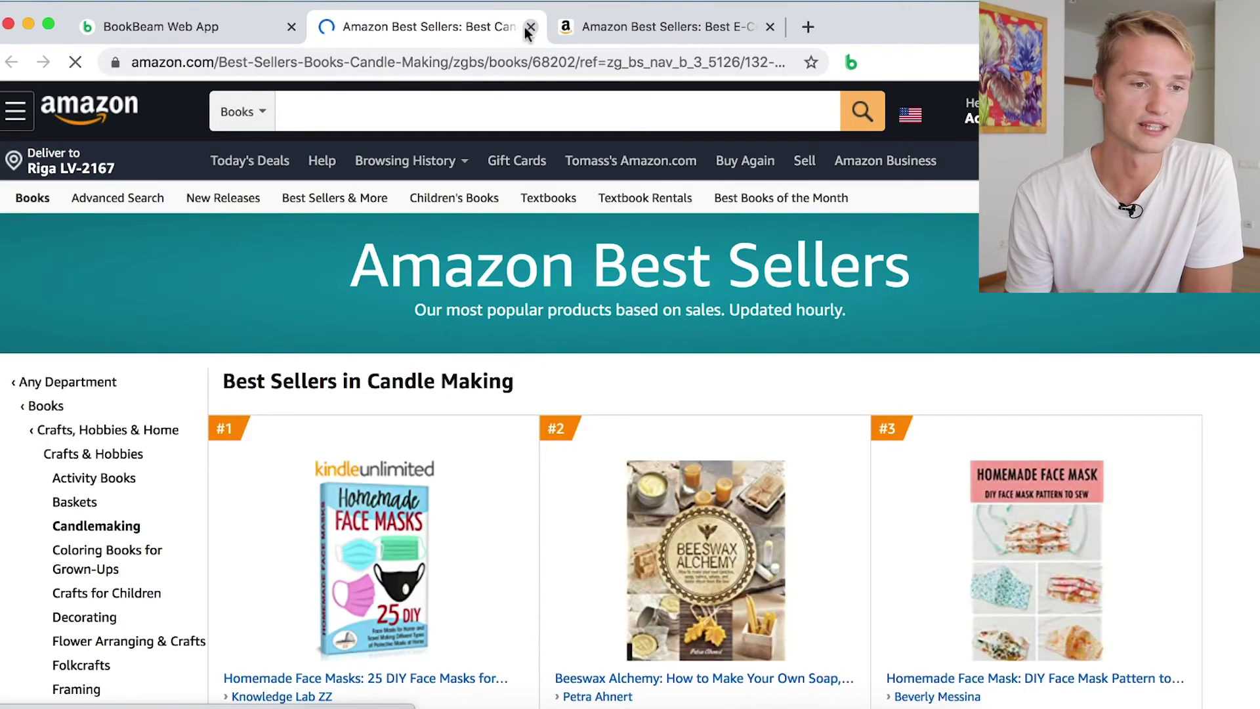
{"action": "left_click", "coordinate": [530, 27]}
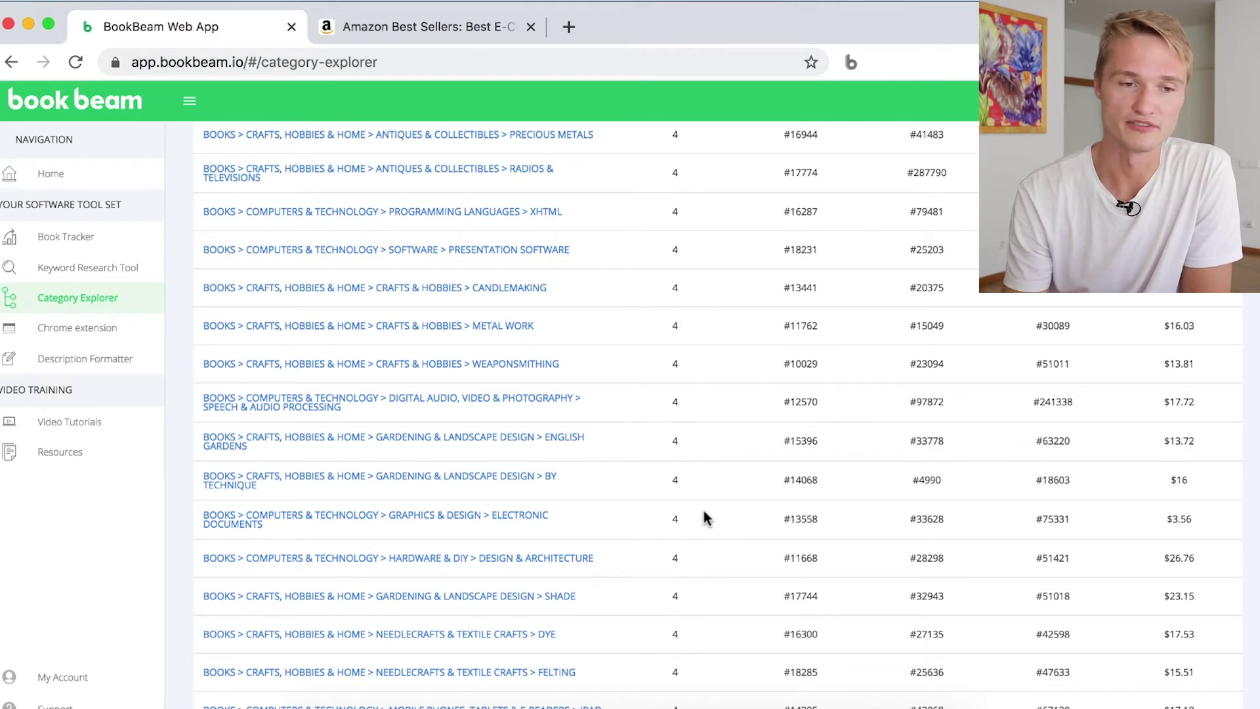
{"action": "scroll", "coordinate": [704, 510], "scroll_direction": "up", "scroll_amount": 3}
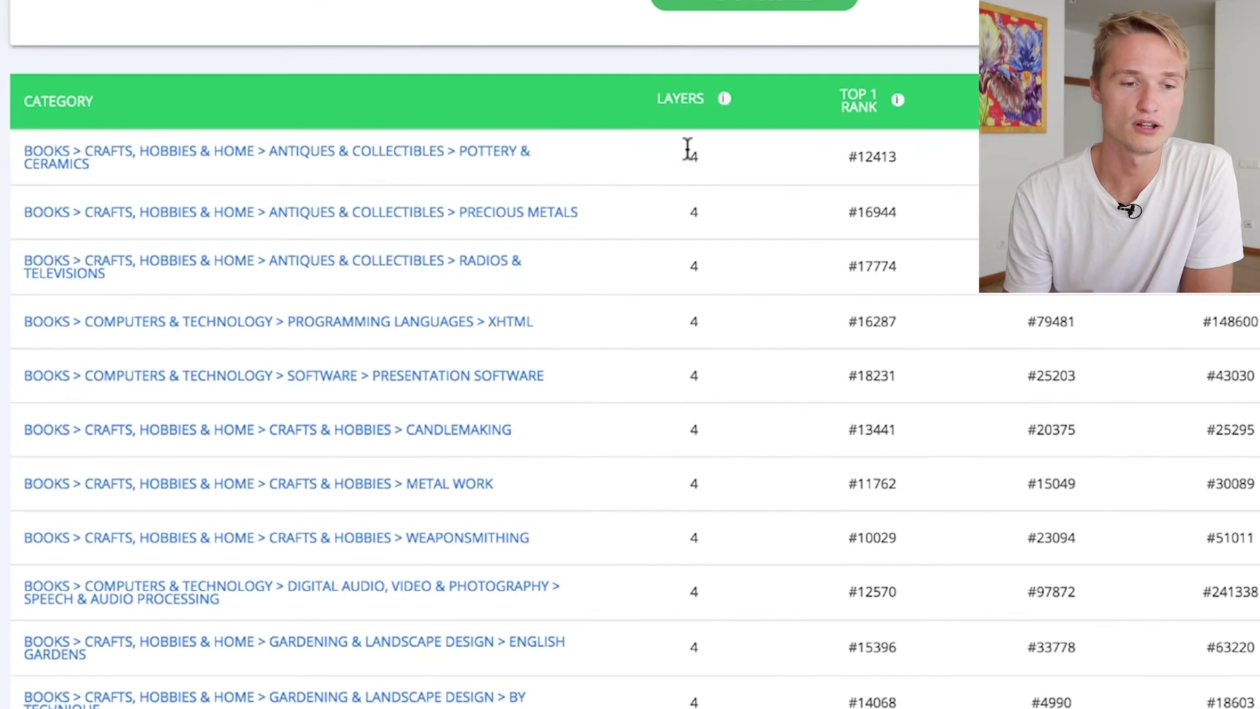
Step: Sort the results by Layers, then by Top 1 Rank descending, led by #18749
{"action": "left_click_drag", "start_coordinate": [668, 240], "coordinate": [691, 475]}
{"action": "left_click", "coordinate": [714, 471]}
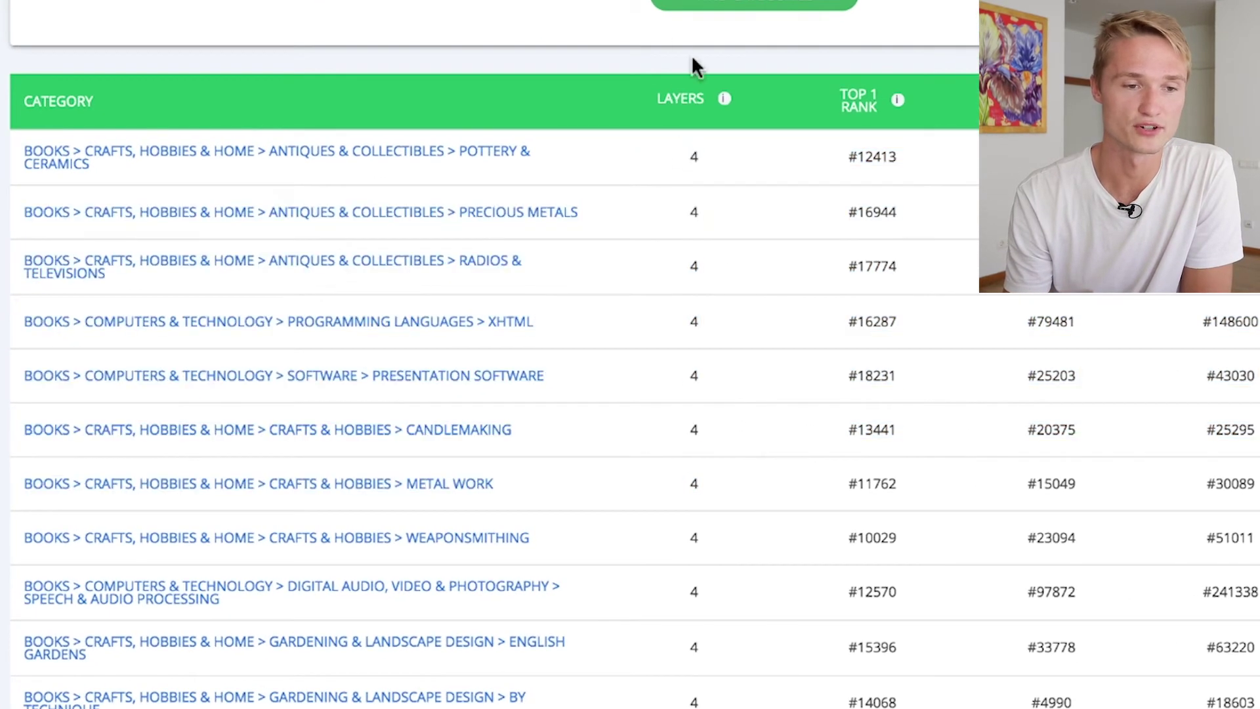
{"action": "left_click", "coordinate": [681, 108]}
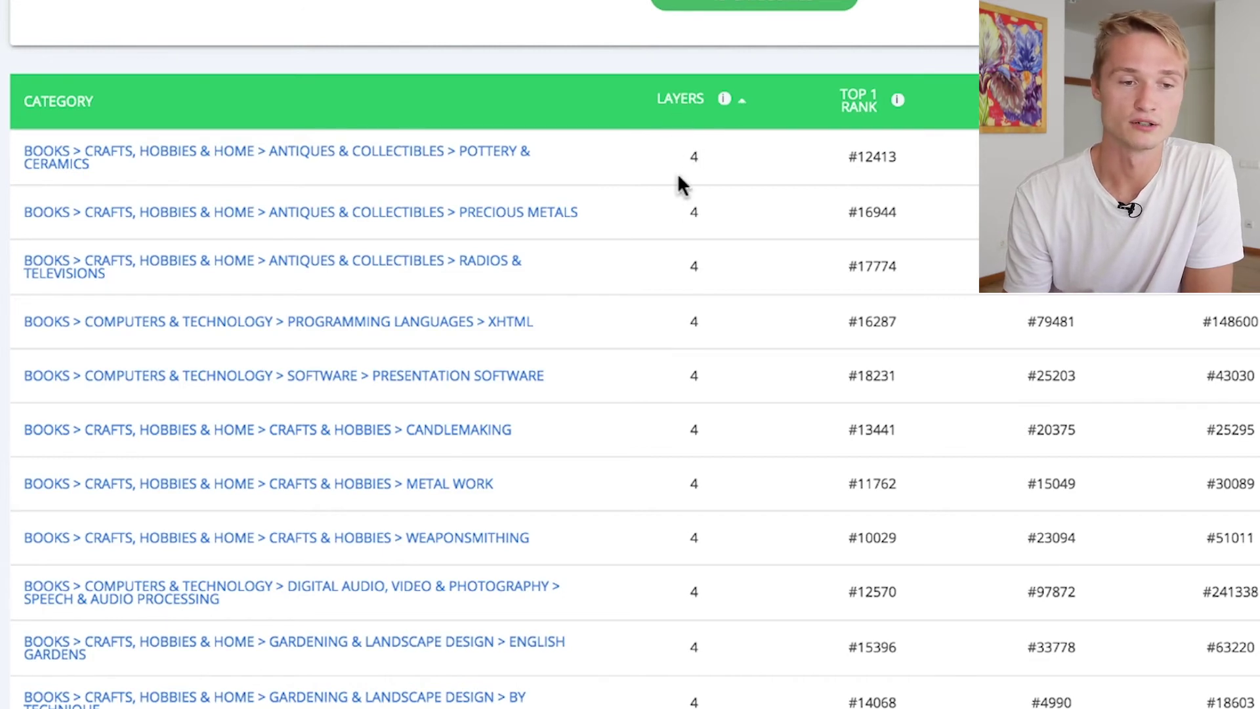
{"action": "left_click", "coordinate": [859, 105]}
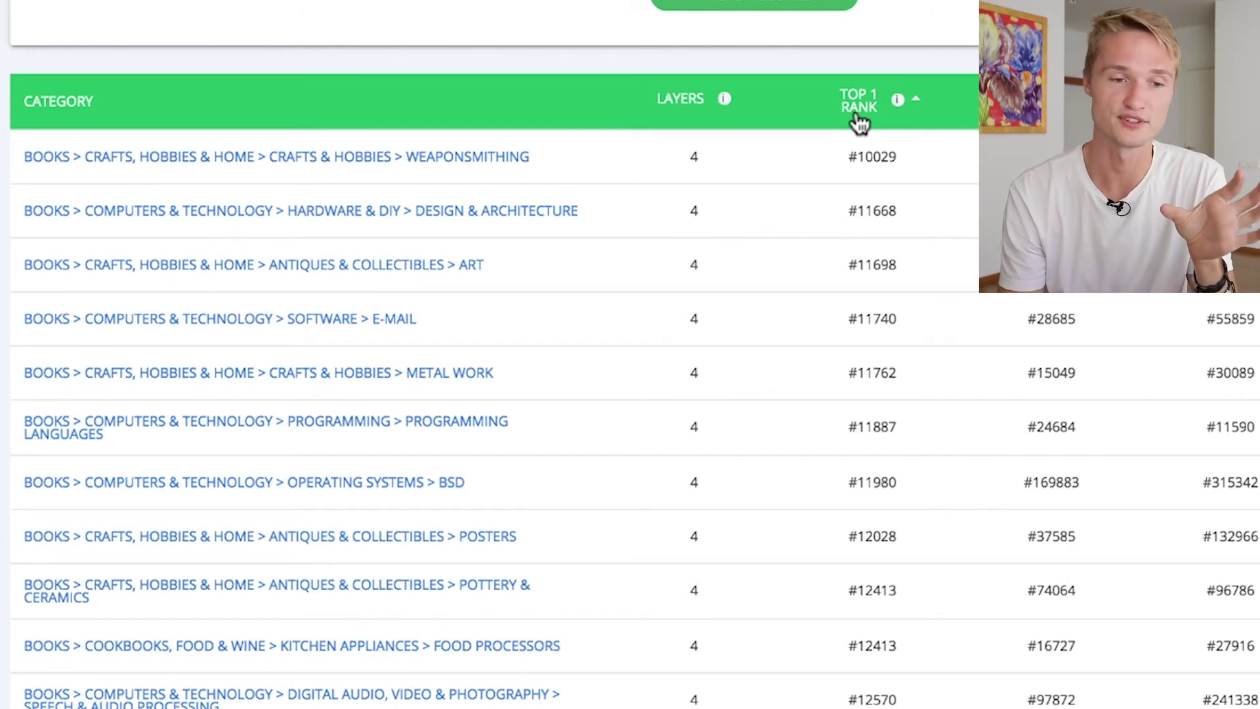
{"action": "left_click", "coordinate": [859, 108]}
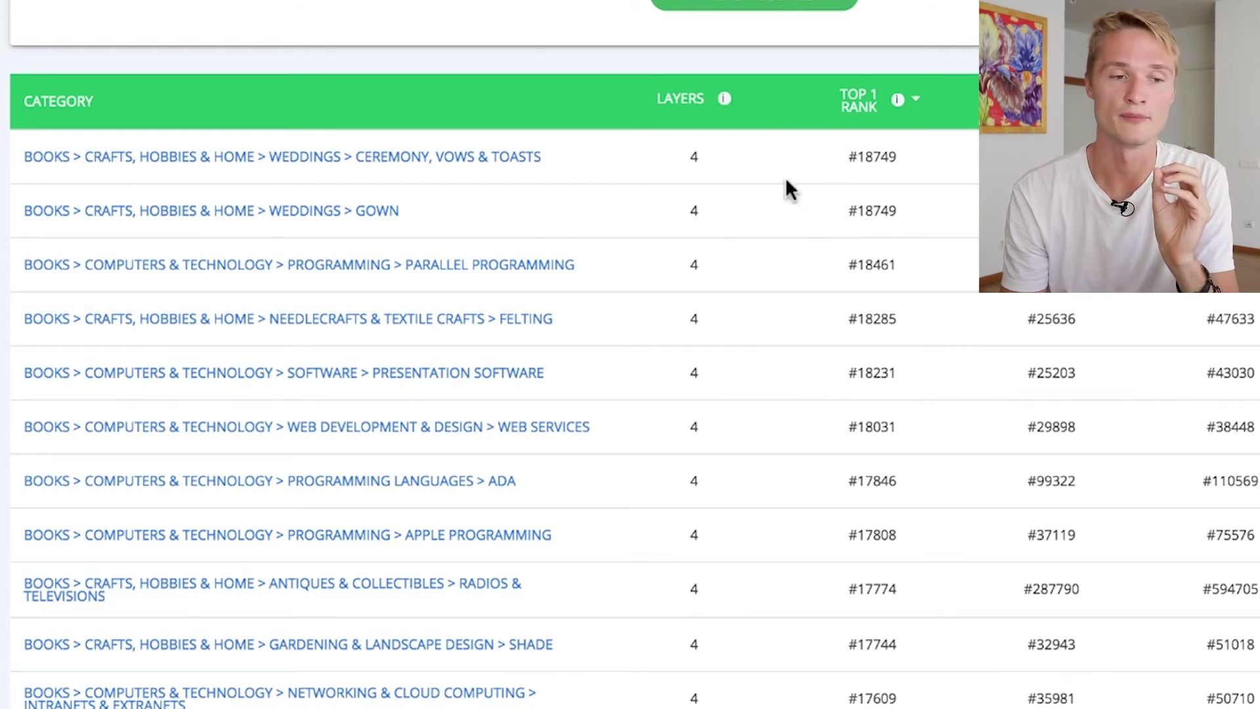
Step: Select, then clear, the first row's Weddings > Ceremony, Vows & Toasts category path
{"action": "right_click", "coordinate": [525, 168]}
{"action": "right_click", "coordinate": [523, 160]}
{"action": "key", "text": "Escape"}
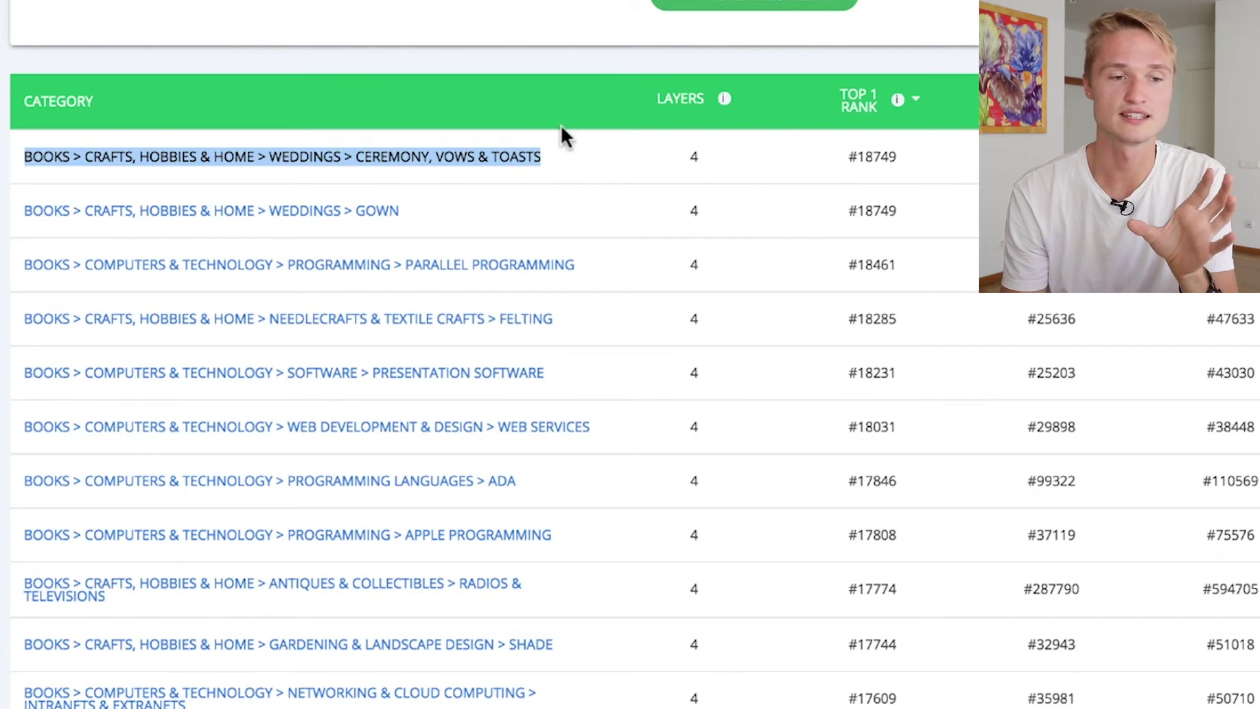
{"action": "left_click", "coordinate": [576, 155]}
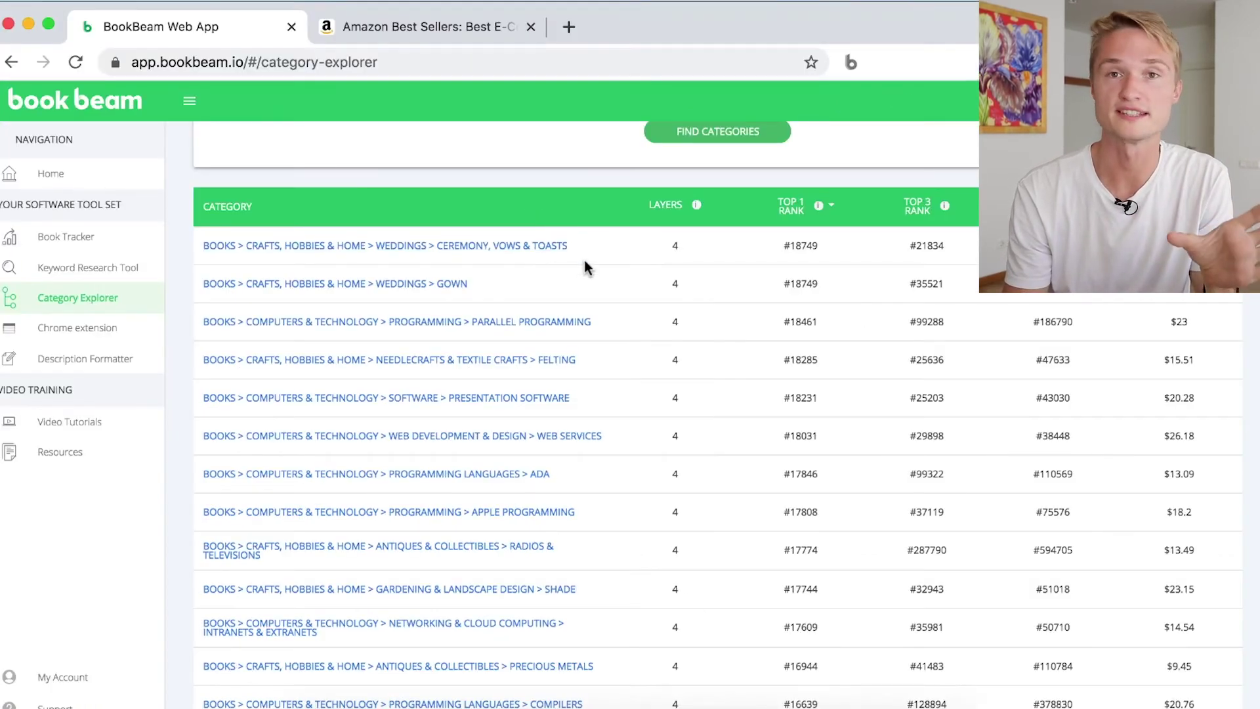
Step: Open Amazon's Ceremony, Vows & Toasts best-seller list from the first BookBeam result
{"action": "left_click", "coordinate": [529, 160]}
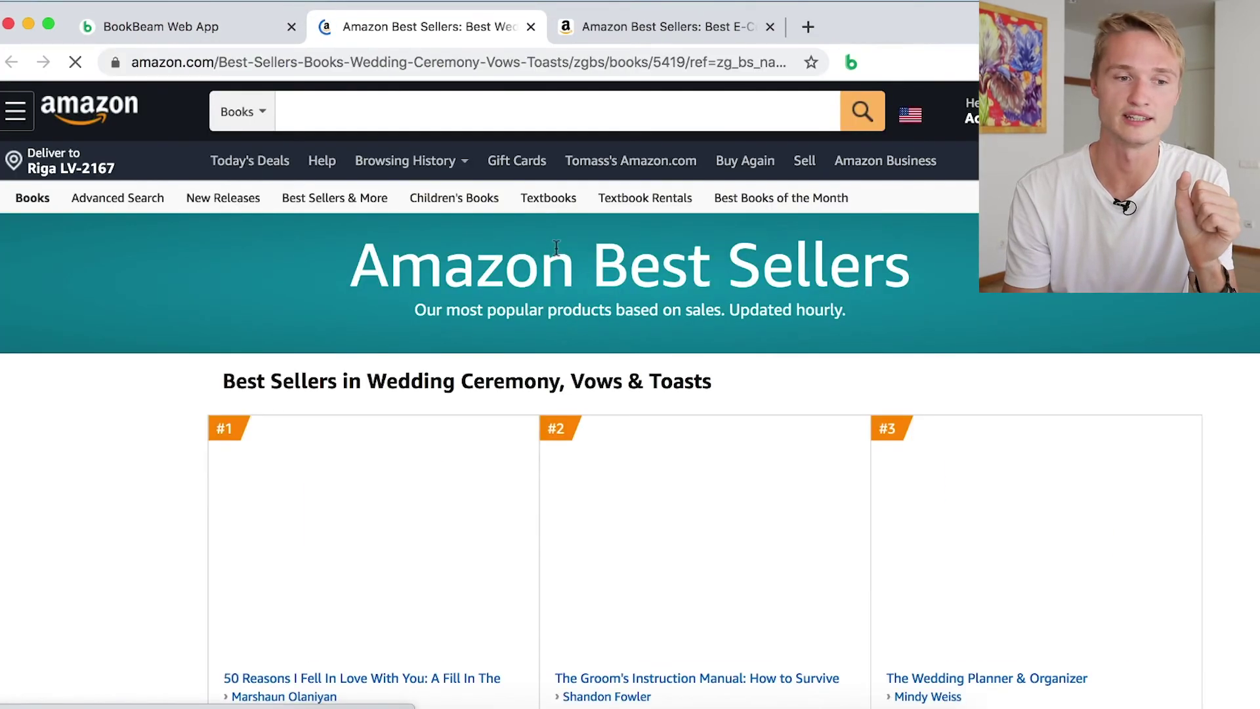
{"action": "scroll", "coordinate": [406, 354], "scroll_direction": "down", "scroll_amount": 2}
{"action": "left_click", "coordinate": [406, 360]}
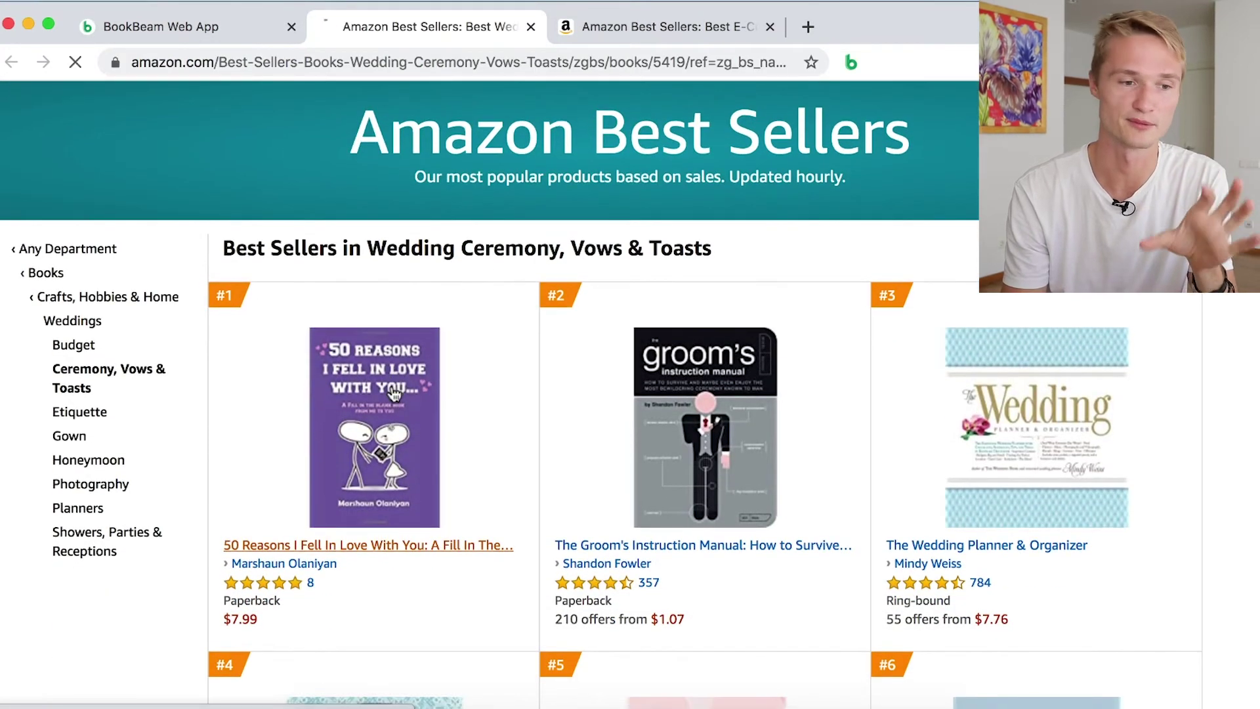
{"action": "key", "text": "super+bracketleft"}
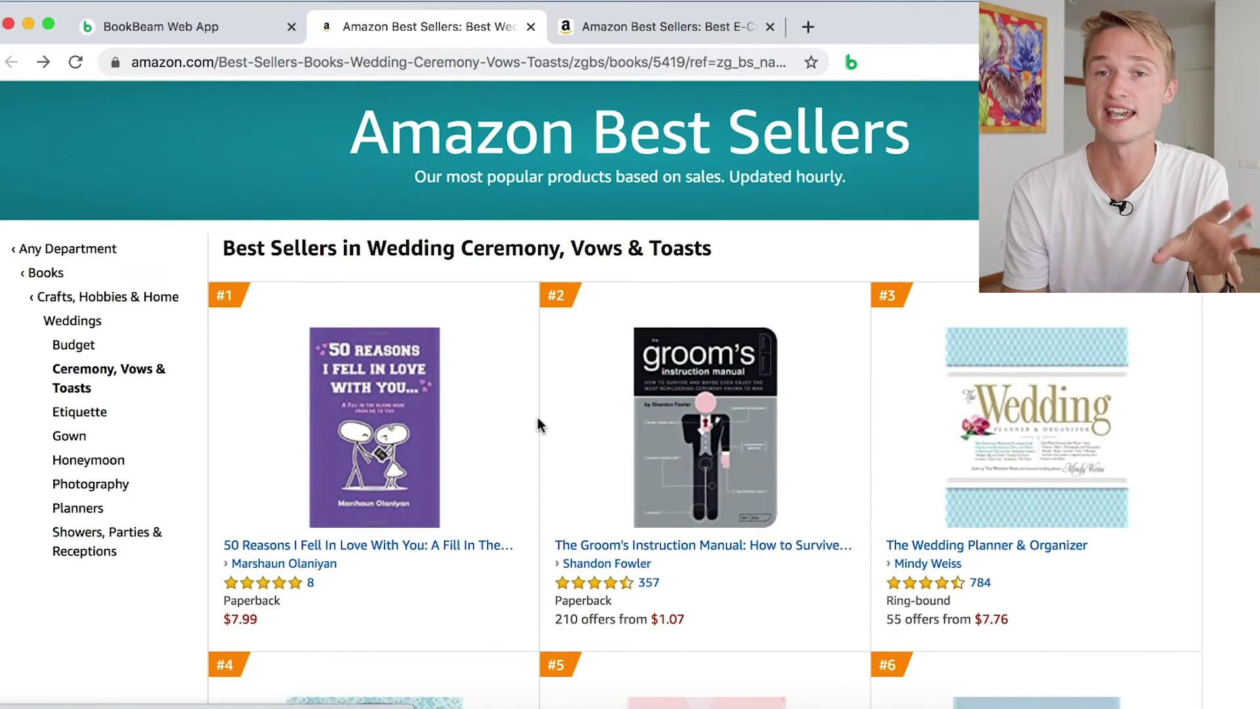
Step: Open the #1 book's page, 50 Reasons I Fell In Love With You at $7.99
{"action": "left_click", "coordinate": [508, 492]}
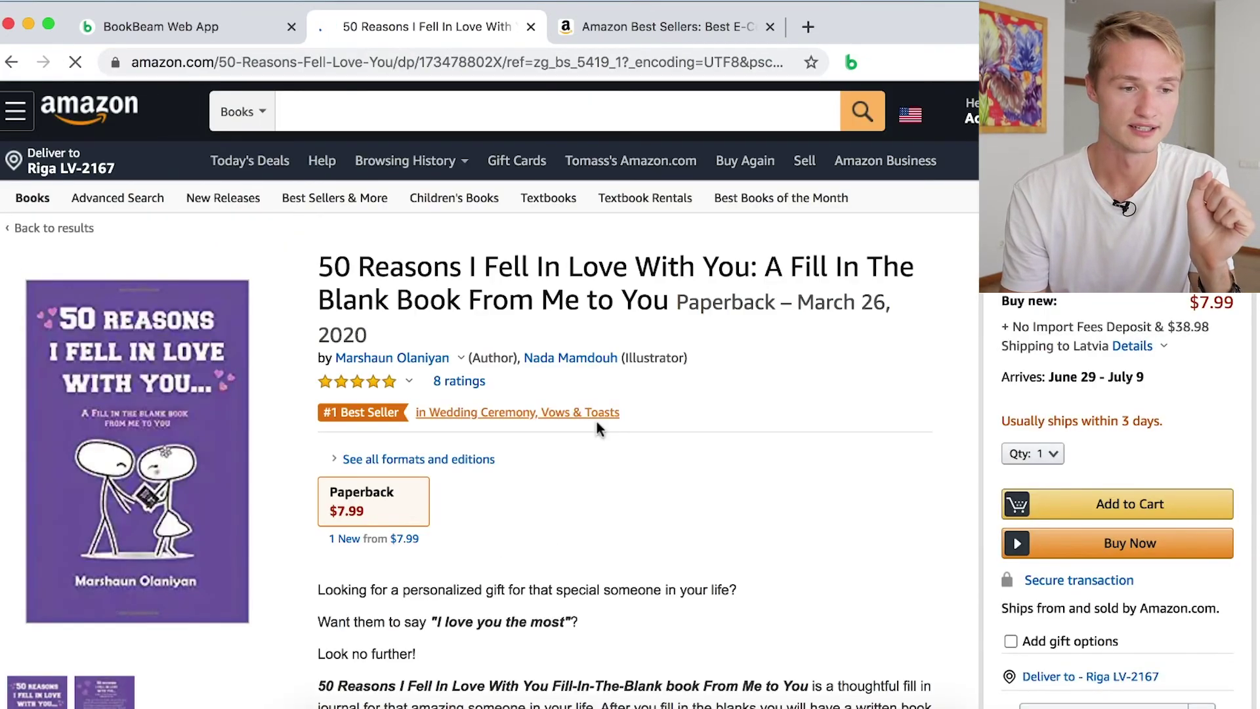
{"action": "scroll", "coordinate": [550, 448], "scroll_direction": "down", "scroll_amount": 20}
{"action": "scroll", "coordinate": [550, 449], "scroll_direction": "down", "scroll_amount": 8}
{"action": "scroll", "coordinate": [256, 545], "scroll_direction": "up", "scroll_amount": 20}
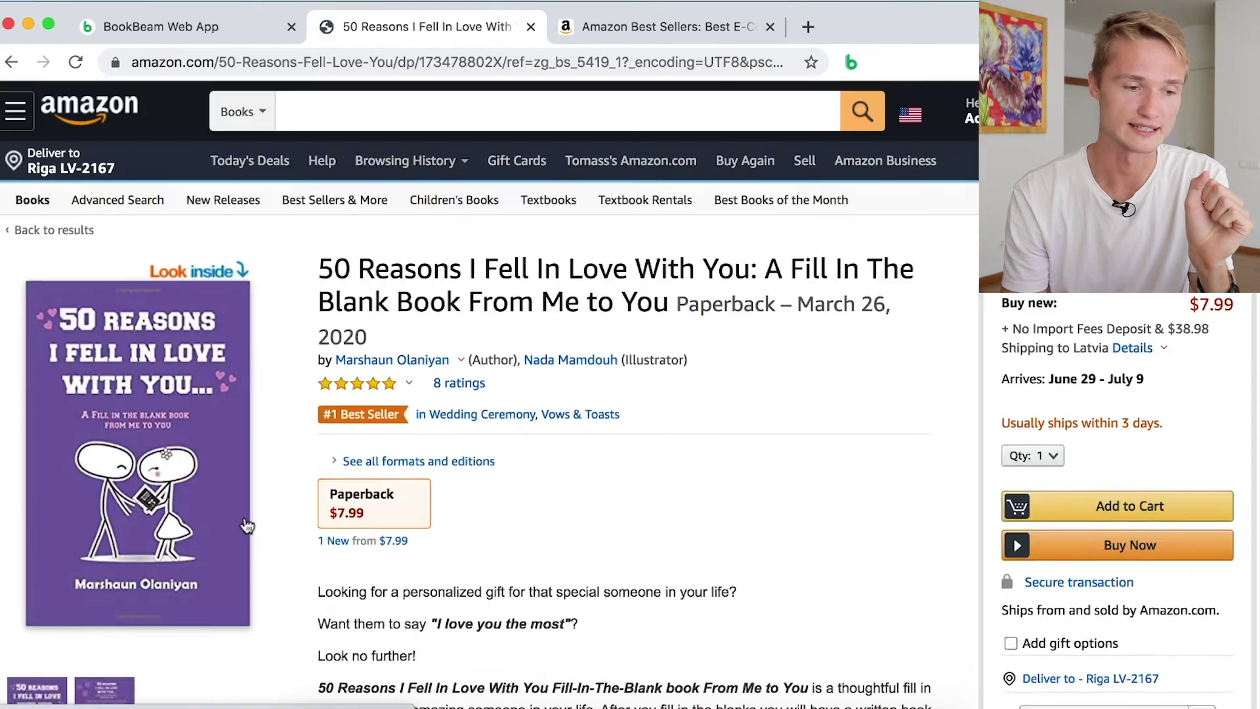
{"action": "scroll", "coordinate": [317, 601], "scroll_direction": "down", "scroll_amount": 7}
Step: Back in BookBeam, highlight the first row's Ceremony, Vows & Toasts path and #18749 rank
{"action": "left_click", "coordinate": [240, 22]}
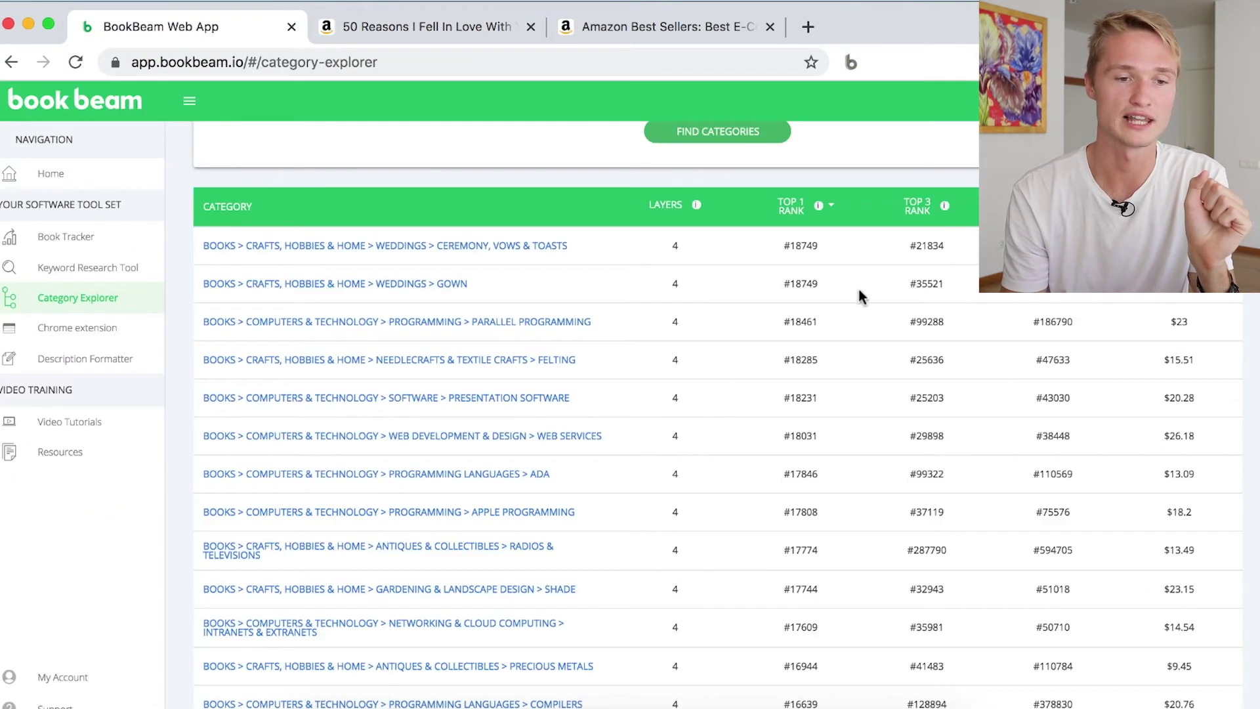
{"action": "double_click", "coordinate": [800, 244]}
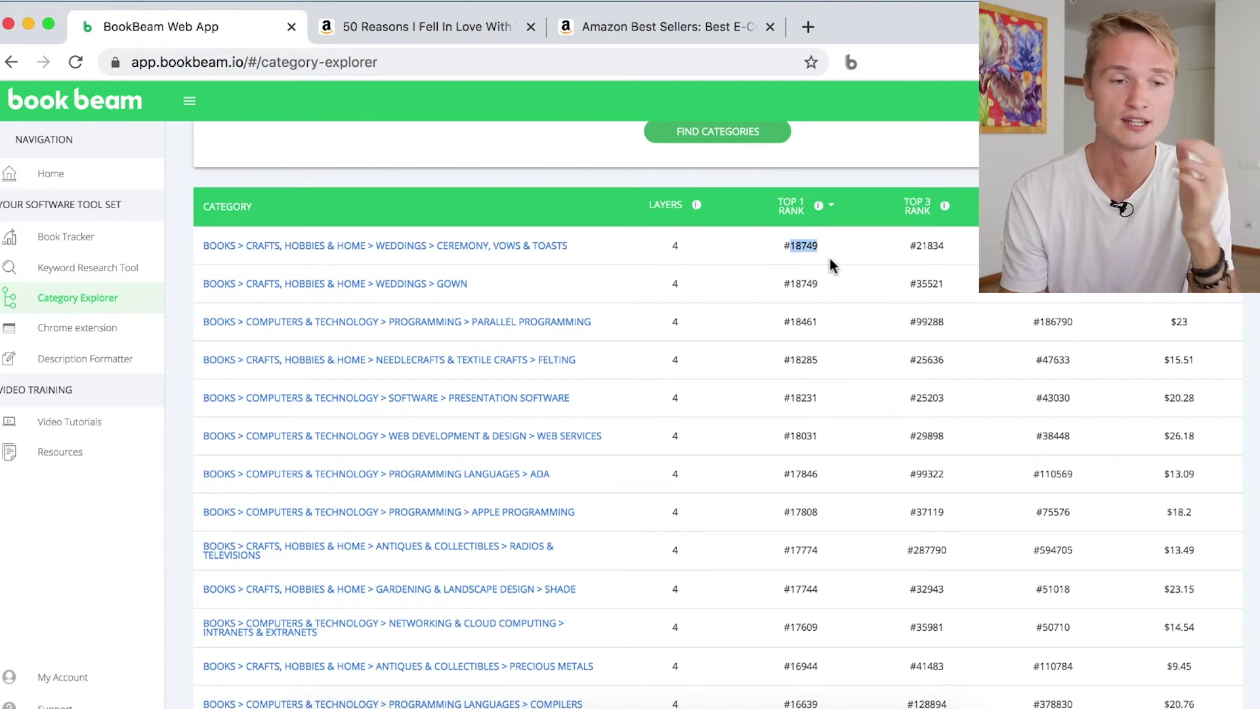
{"action": "left_click_drag", "start_coordinate": [575, 255], "coordinate": [205, 242]}
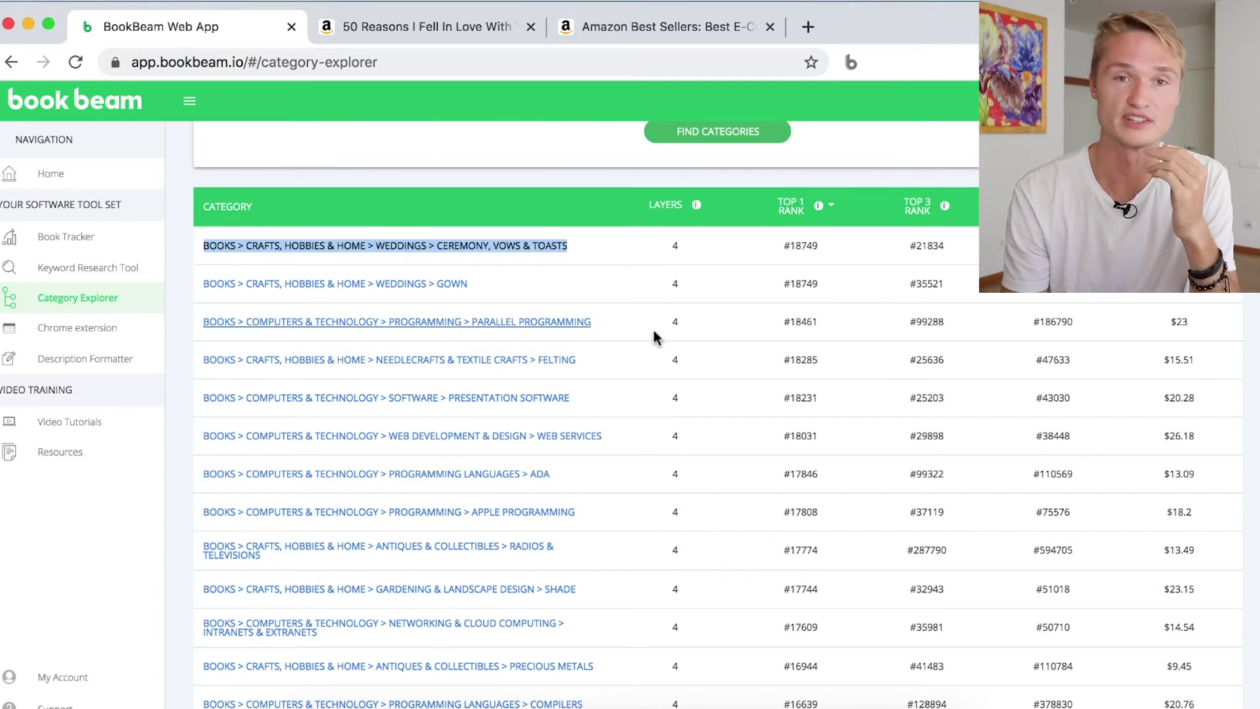
{"action": "left_click_drag", "start_coordinate": [835, 254], "coordinate": [788, 250]}
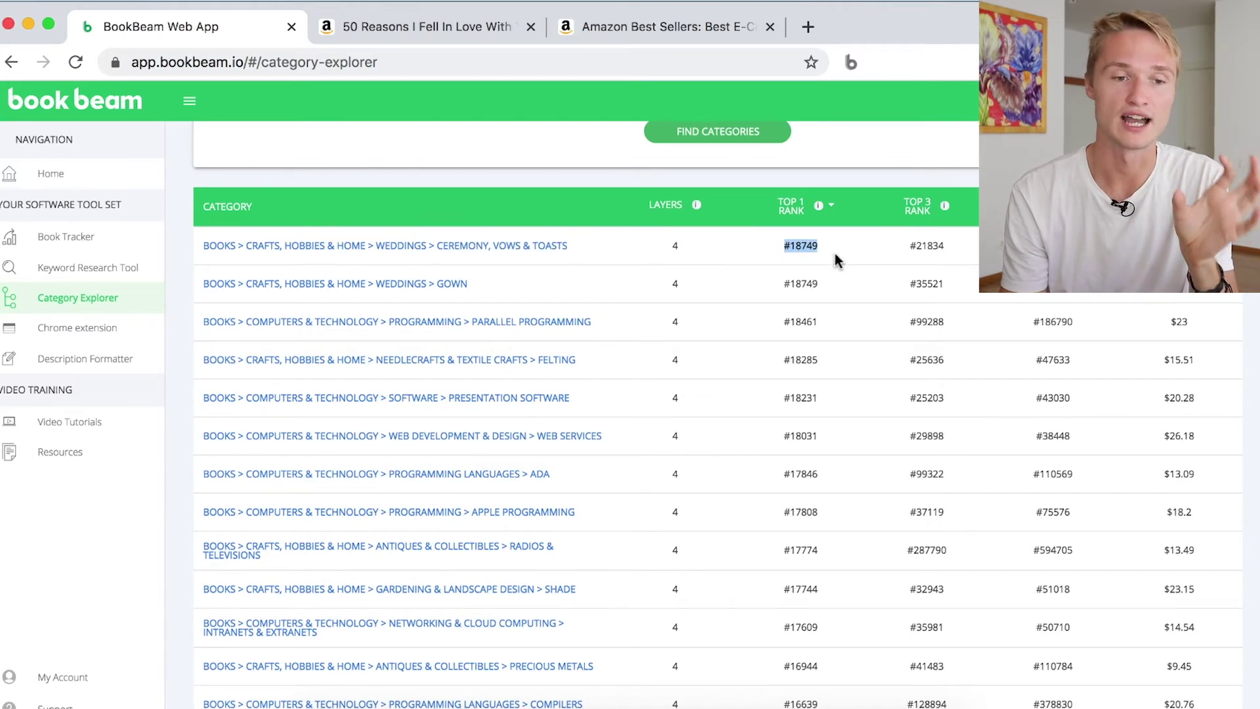
{"action": "left_click", "coordinate": [793, 267]}
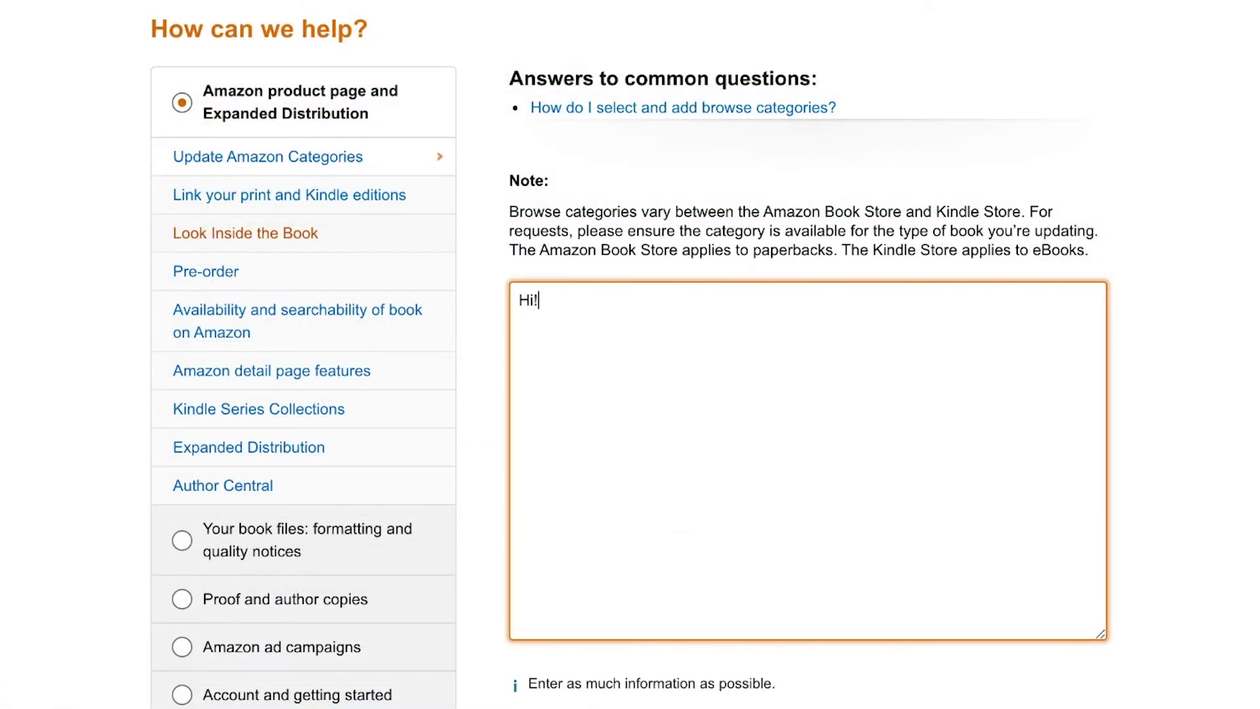
Step: Write 'Please move my book to these categories:', then '1) Category 1', '2) Category 2', 'Thanks!'
{"action": "key", "text": "Return"}
{"action": "type", "text": "Please move my book to the"}
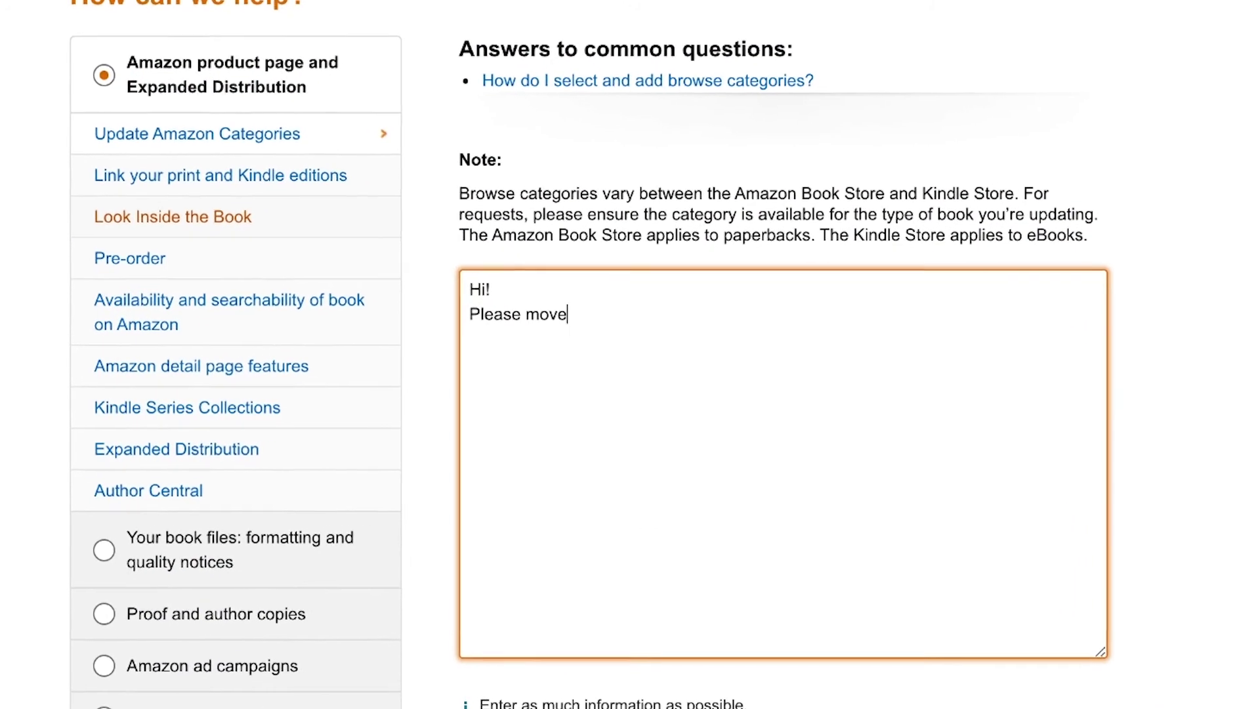
{"action": "type", "text": "se categories:"}
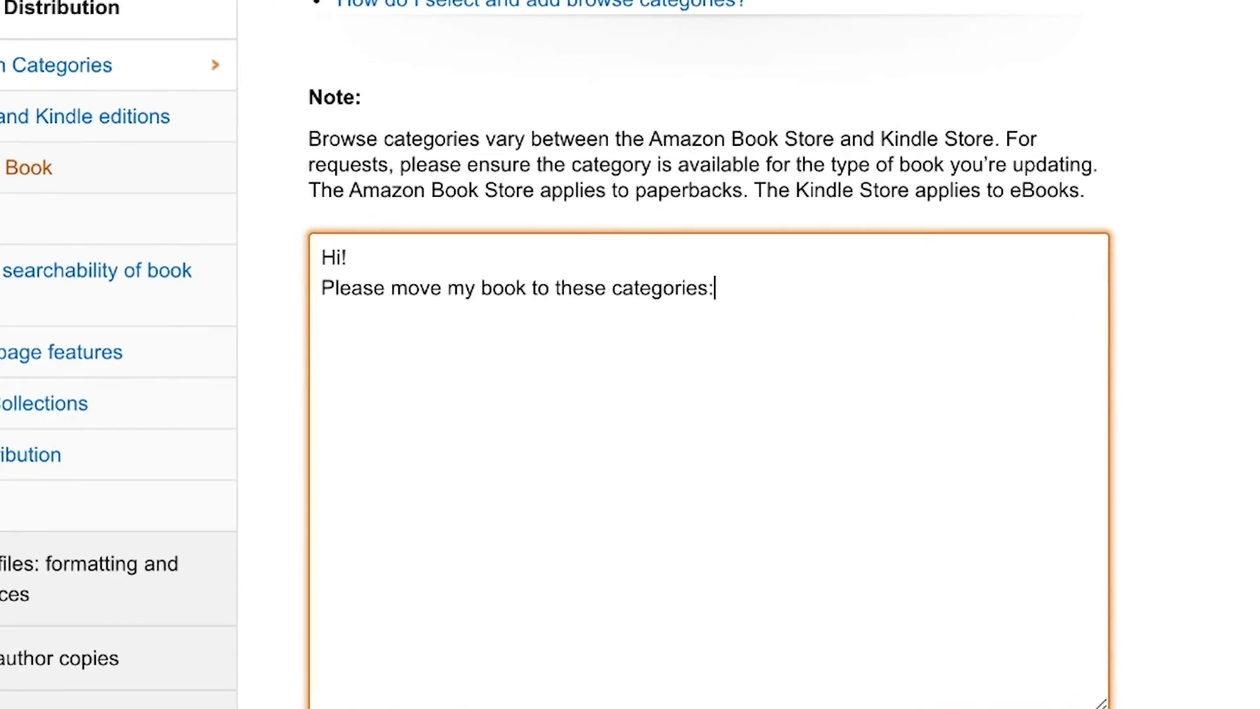
{"action": "key", "text": "Return"}
{"action": "key", "text": "Return"}
{"action": "type", "text": "1) C"}
{"action": "type", "text": "ategory 1"}
{"action": "key", "text": "Return"}
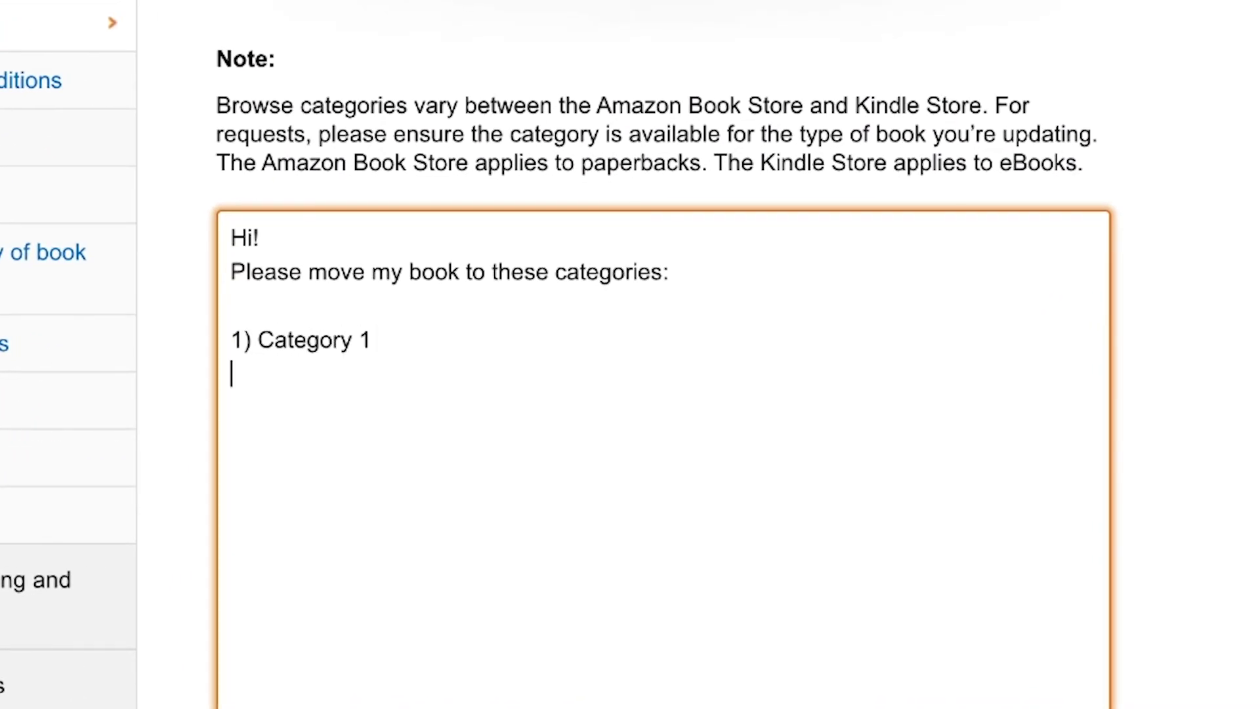
{"action": "type", "text": "2) Category 2"}
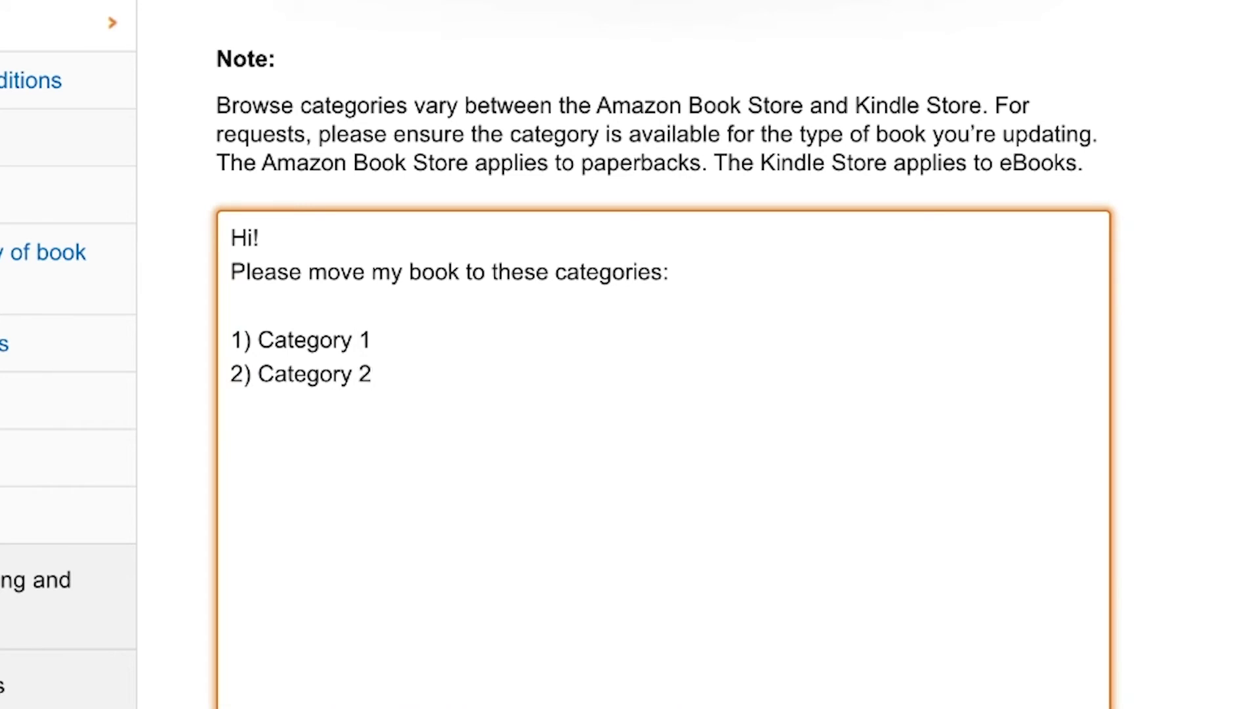
{"action": "key", "text": "Return"}
{"action": "key", "text": "Return"}
{"action": "type", "text": "Thanks!"}
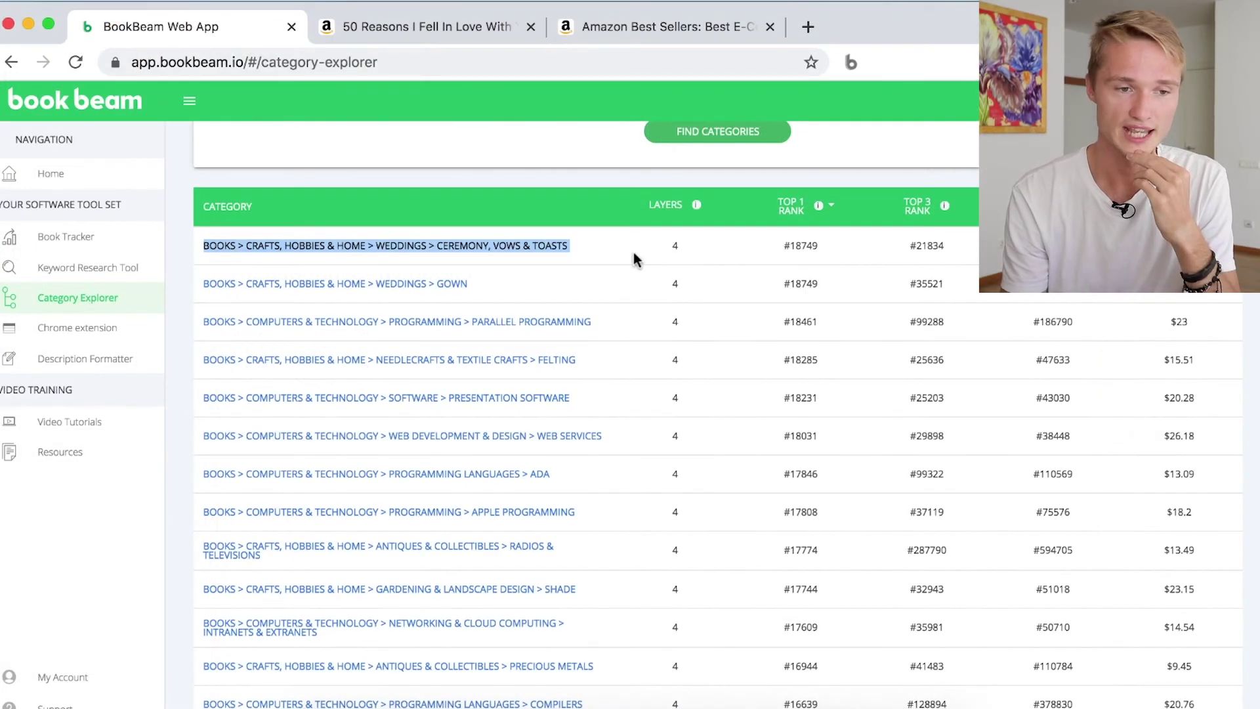
{"action": "left_click", "coordinate": [634, 259]}
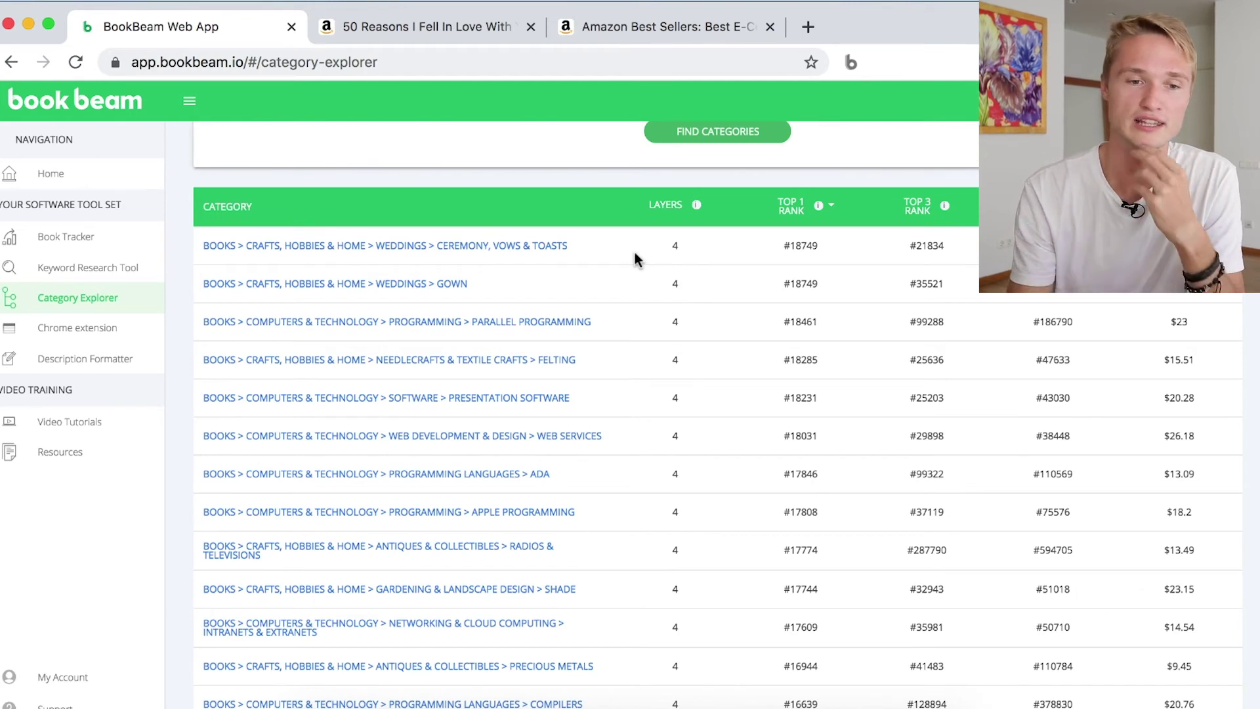
{"action": "left_click", "coordinate": [917, 206]}
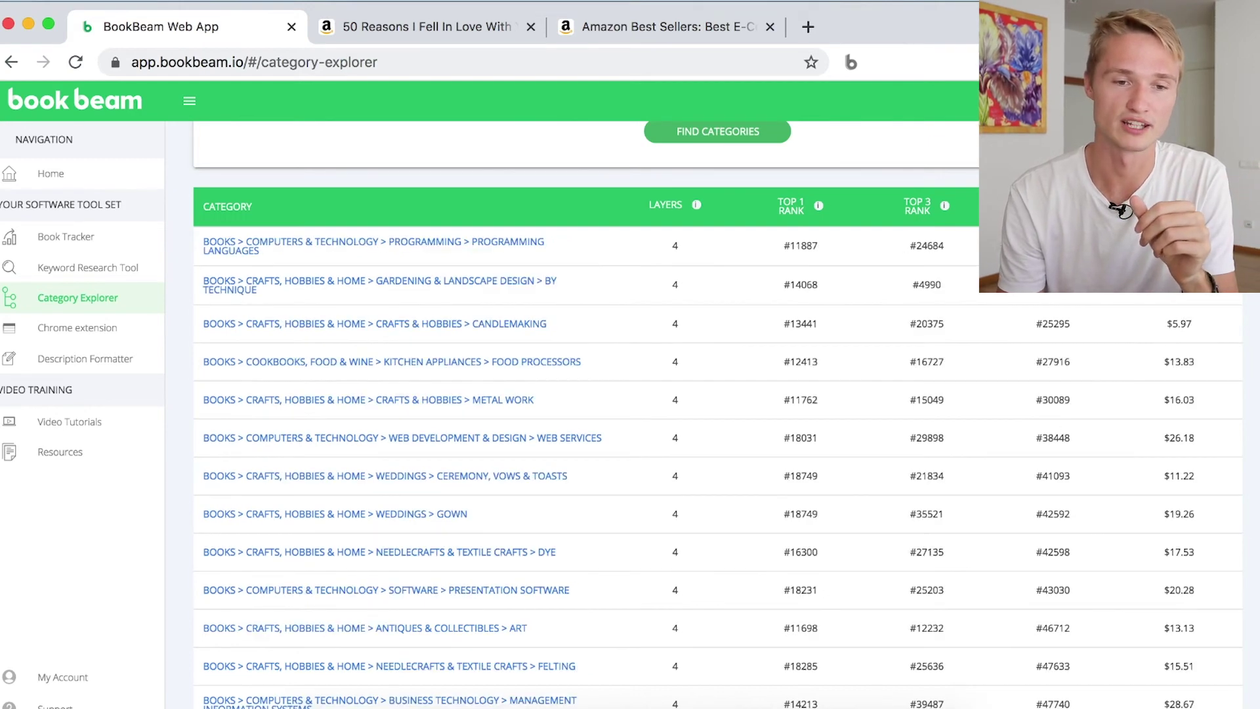
{"action": "left_click", "coordinate": [918, 206]}
{"action": "left_click", "coordinate": [926, 208]}
{"action": "left_click", "coordinate": [1050, 206]}
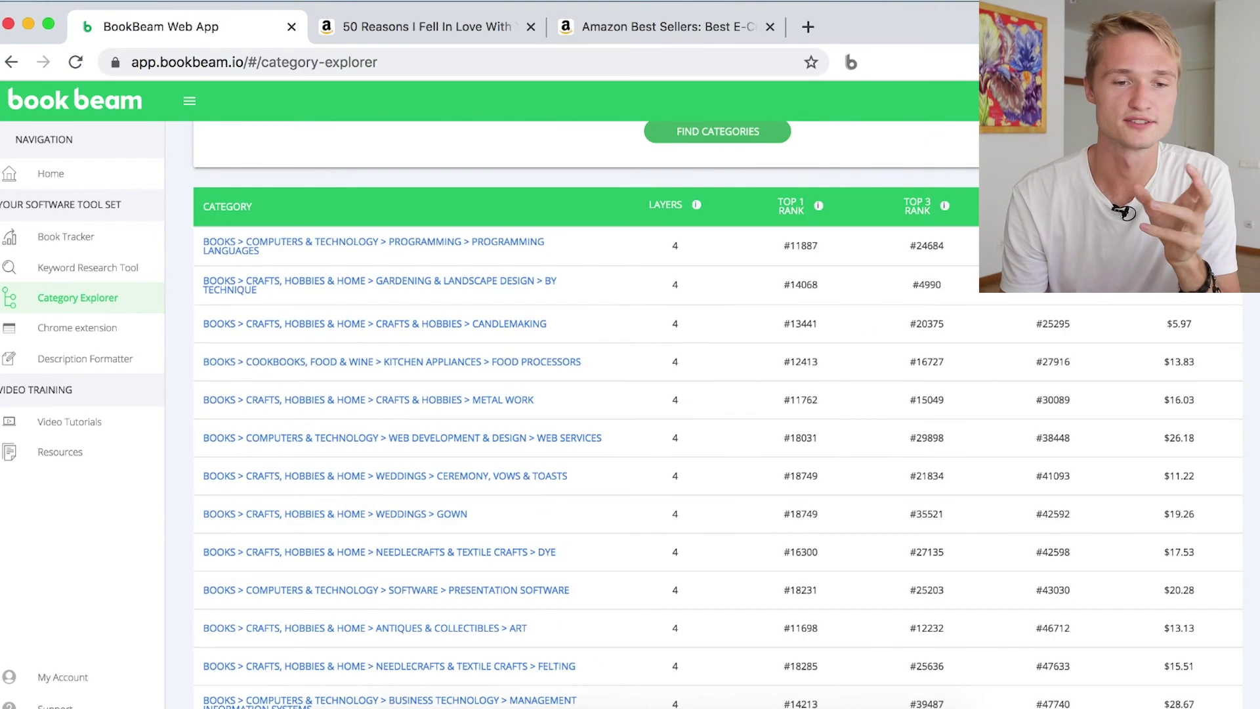
{"action": "left_click", "coordinate": [1051, 206]}
{"action": "left_click", "coordinate": [780, 209]}
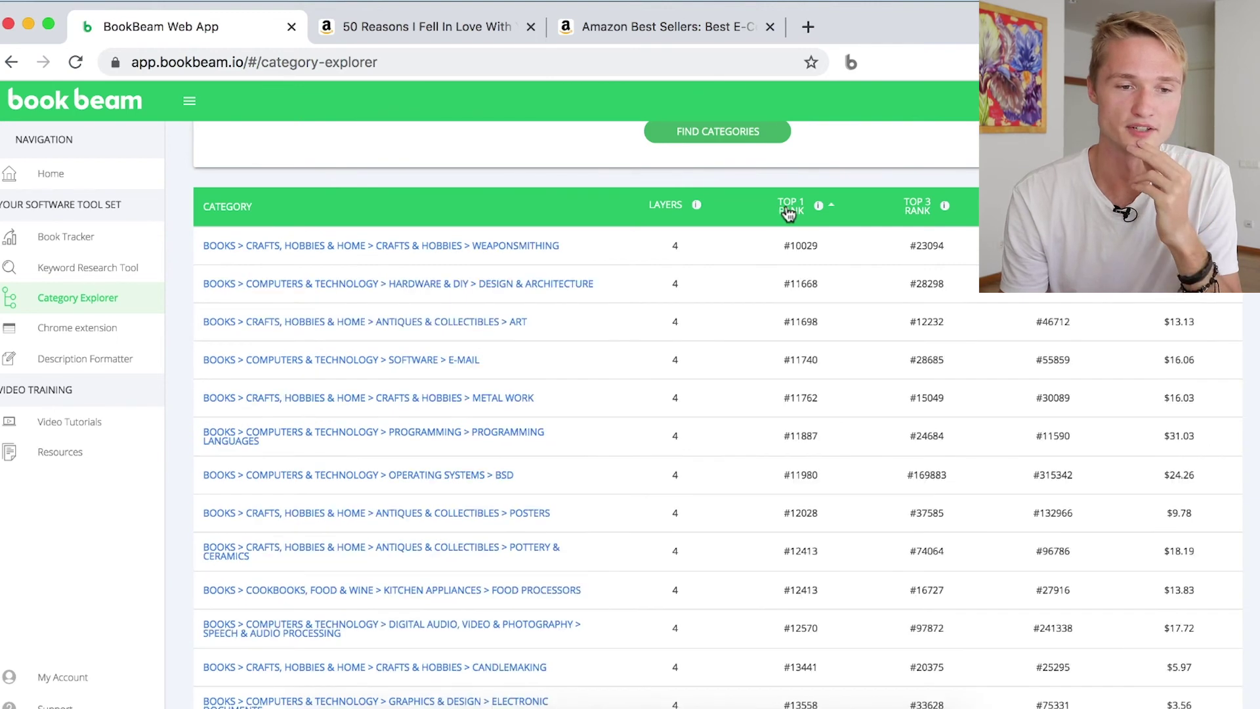
{"action": "left_click", "coordinate": [789, 211]}
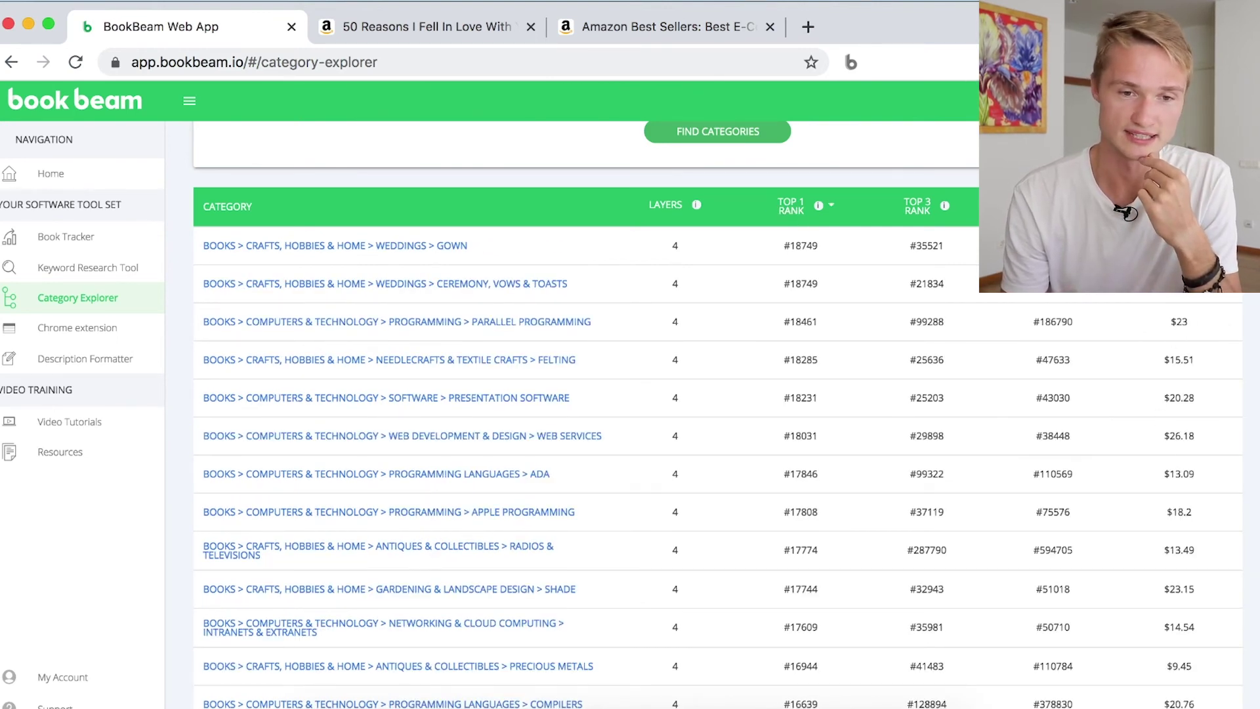
Step: Scroll the results and select the $23.15 average price in the Shade row
{"action": "scroll", "coordinate": [1162, 381], "scroll_direction": "down", "scroll_amount": 5}
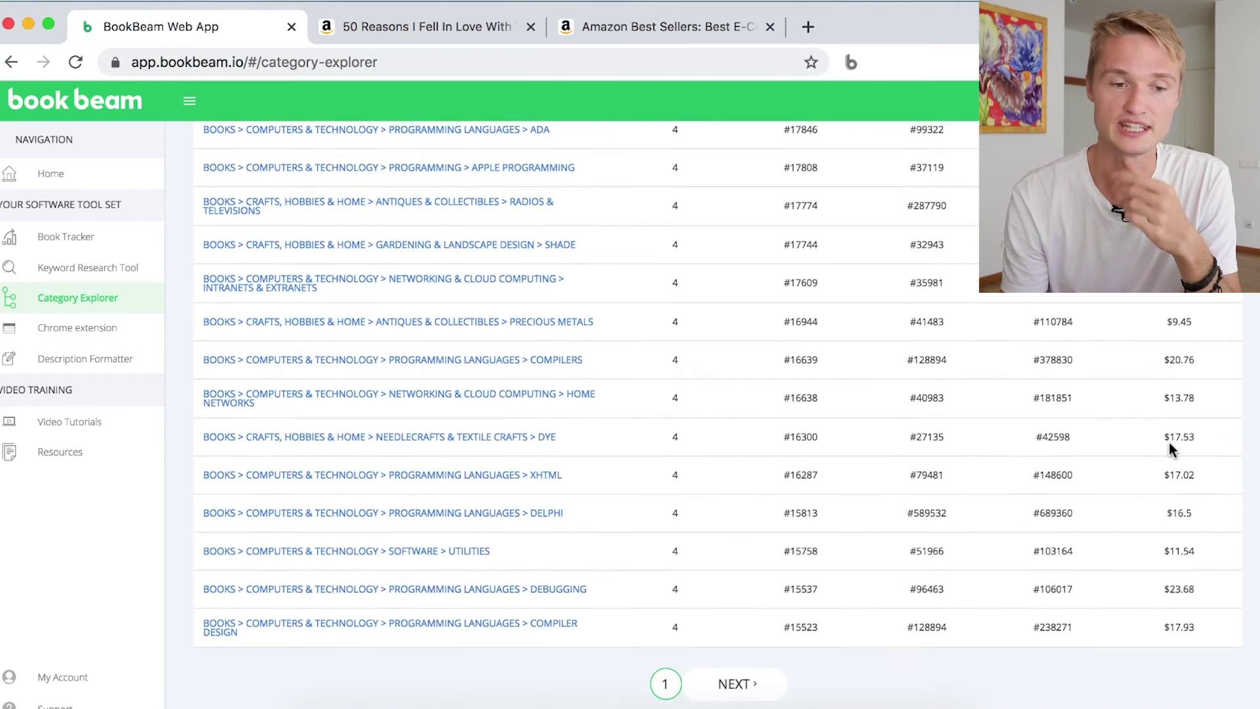
{"action": "scroll", "coordinate": [1175, 447], "scroll_direction": "up", "scroll_amount": 10}
{"action": "scroll", "coordinate": [1191, 558], "scroll_direction": "down", "scroll_amount": 5}
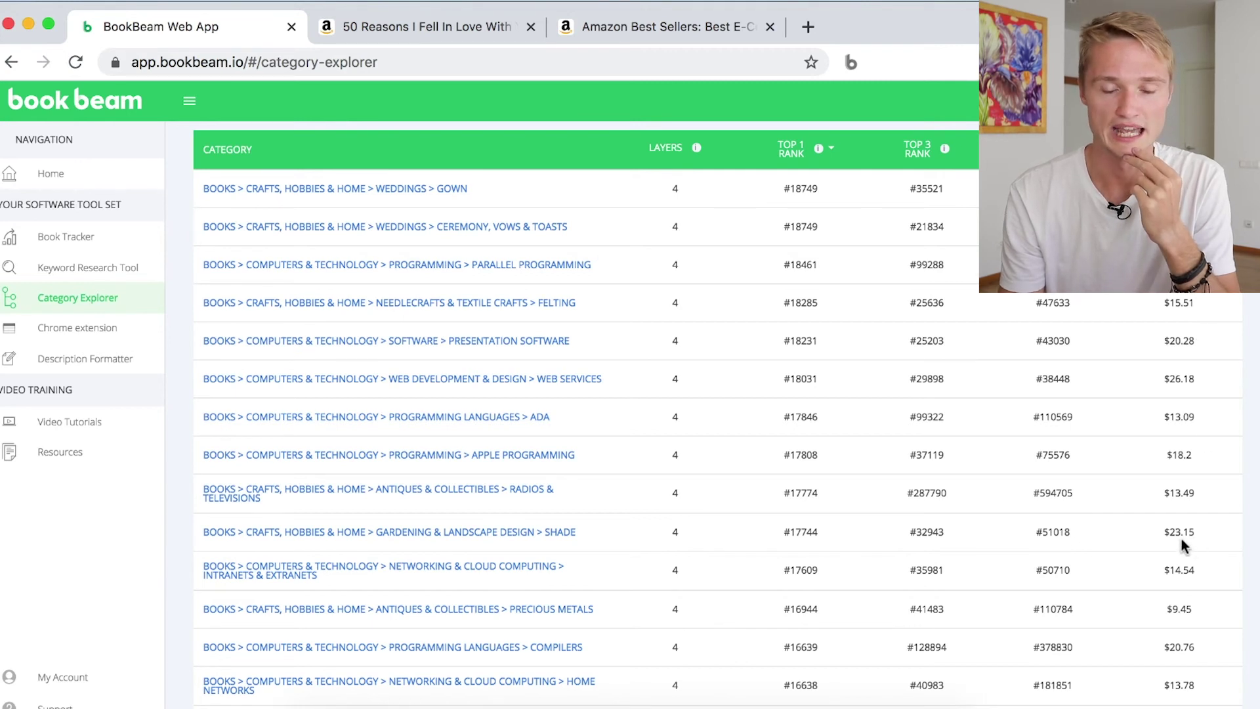
{"action": "left_click_drag", "start_coordinate": [1213, 533], "coordinate": [1171, 532]}
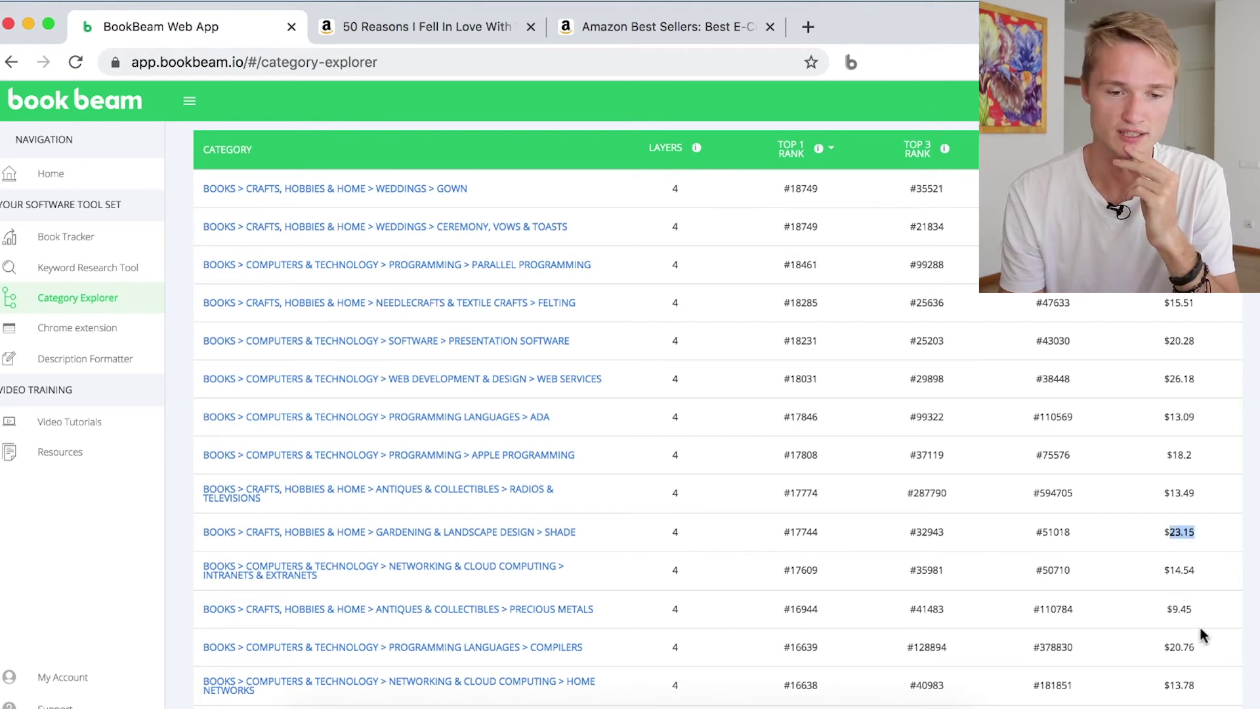